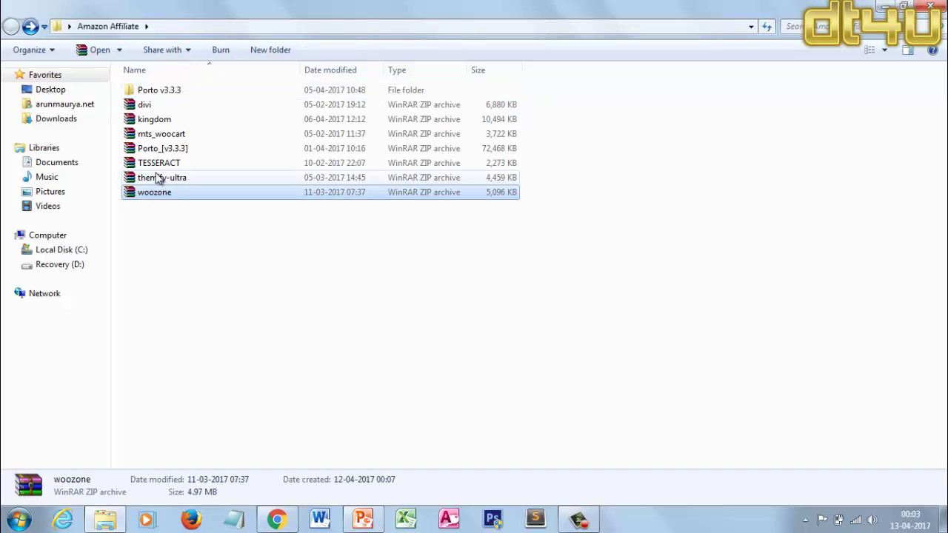
Step: Look over the theme and plugin archives in the Amazon Affiliate folder, including themify-ultra, TESSERACT, mts_woocart, divi and Porto v3.3.3
{"action": "left_click", "coordinate": [158, 178]}
{"action": "left_click", "coordinate": [151, 163]}
{"action": "left_click", "coordinate": [157, 135]}
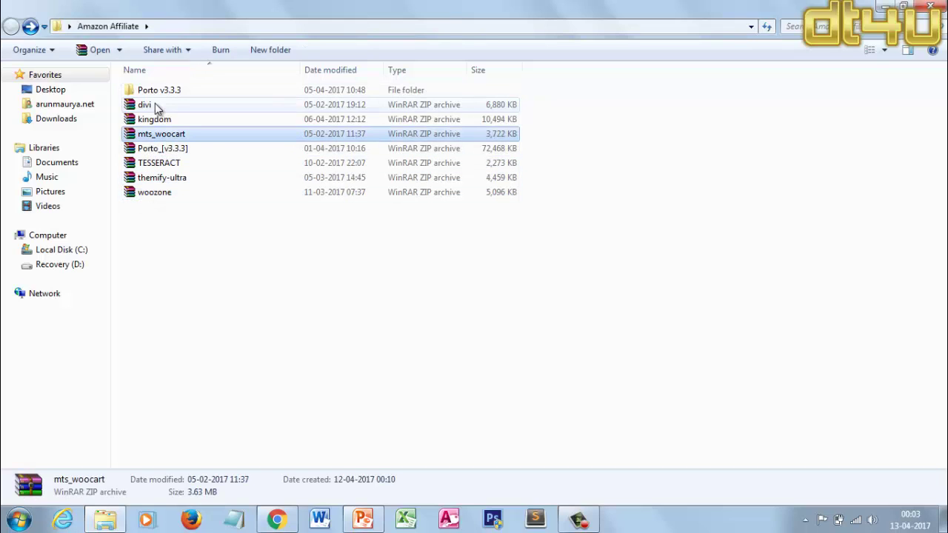
{"action": "left_click", "coordinate": [152, 104]}
{"action": "left_click", "coordinate": [170, 91]}
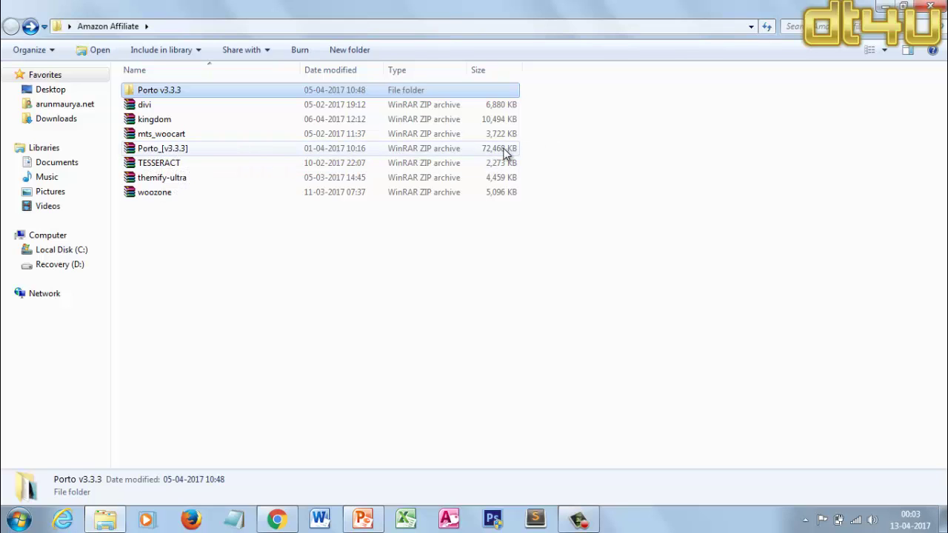
Step: Find the porto theme archive in the Theme files subfolder of Porto v3.3.3 and return to the Amazon Affiliate folder
{"action": "double_click", "coordinate": [143, 94]}
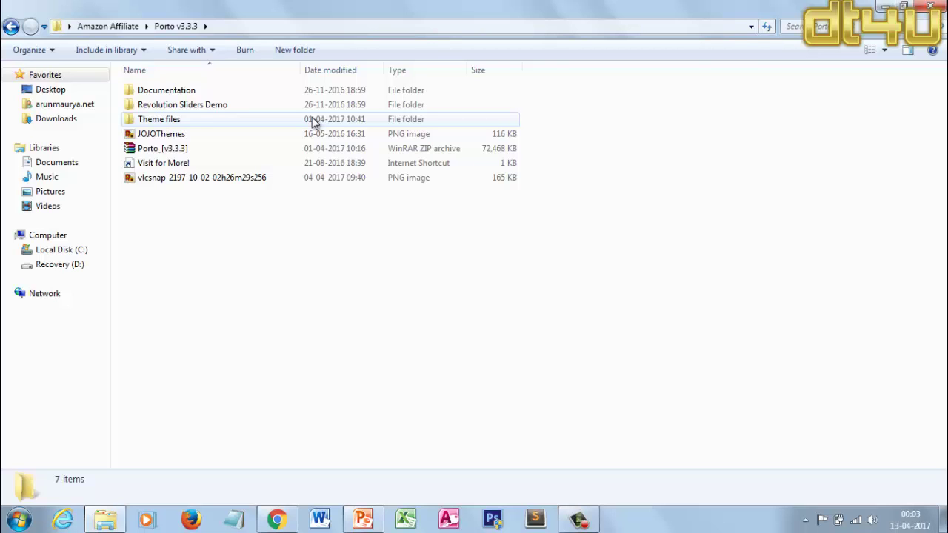
{"action": "left_click", "coordinate": [10, 26]}
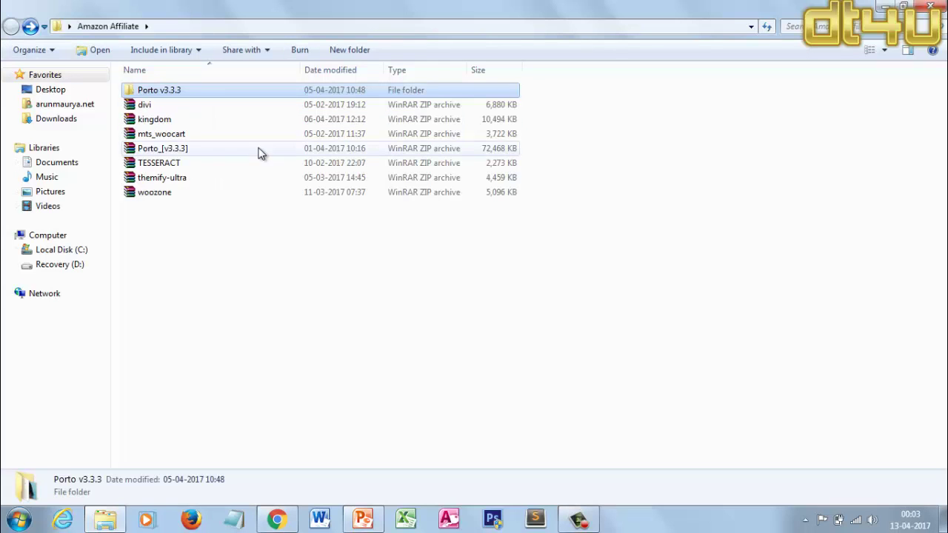
{"action": "double_click", "coordinate": [236, 93]}
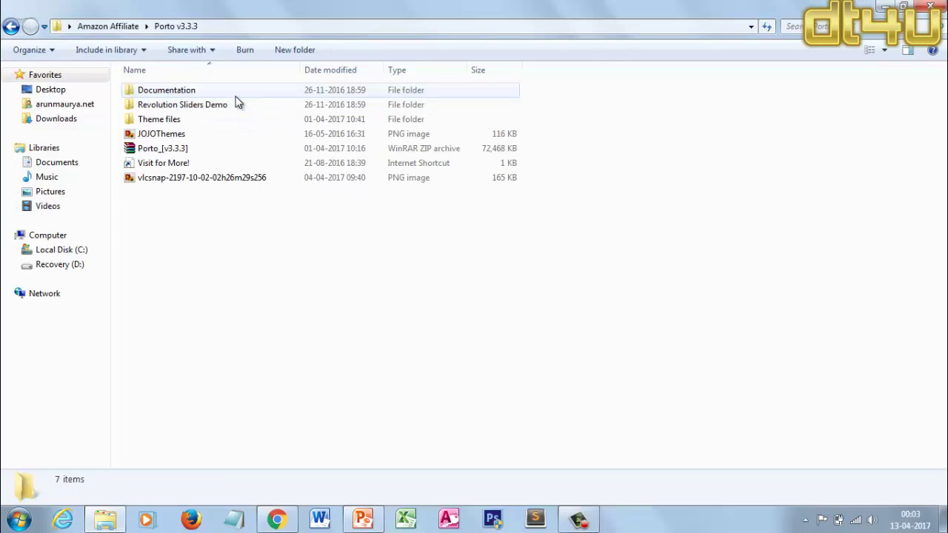
{"action": "double_click", "coordinate": [195, 120]}
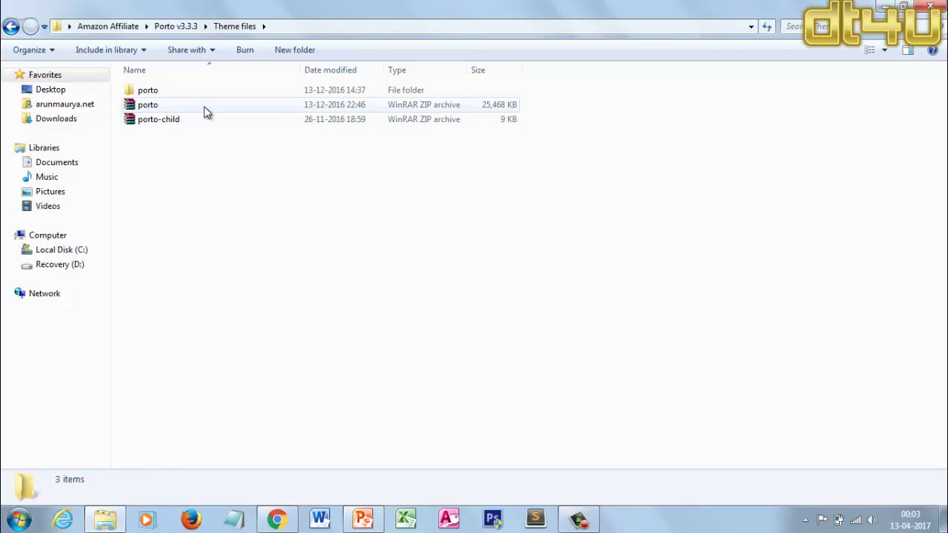
{"action": "left_click", "coordinate": [205, 111]}
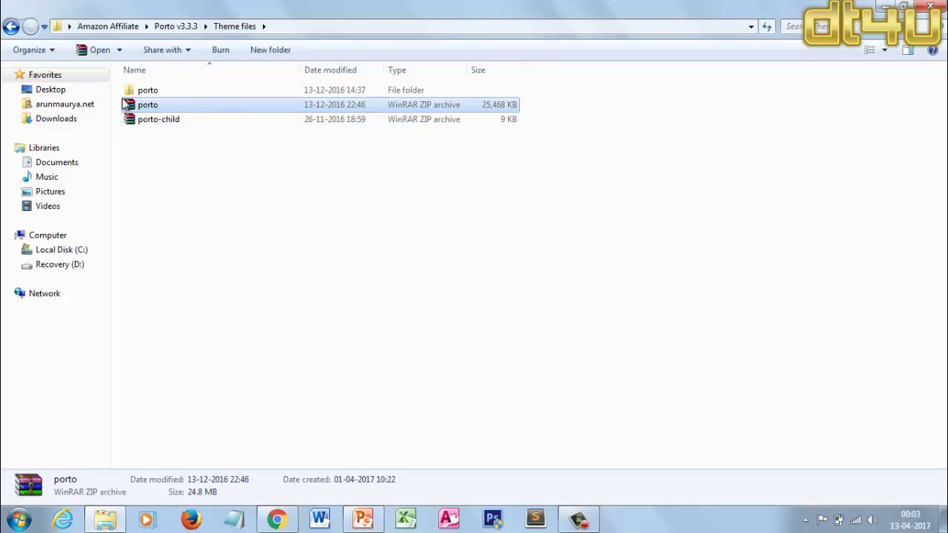
{"action": "left_click", "coordinate": [12, 27]}
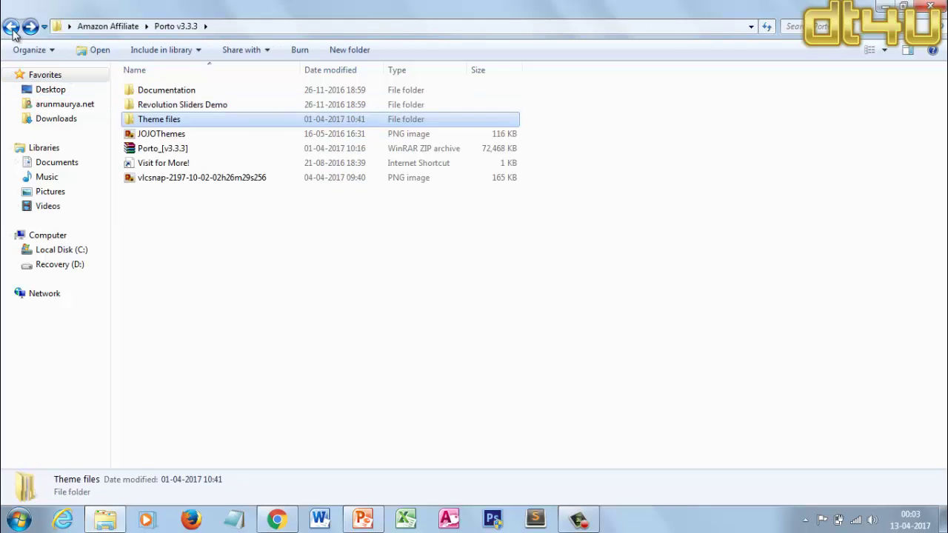
{"action": "left_click", "coordinate": [11, 27]}
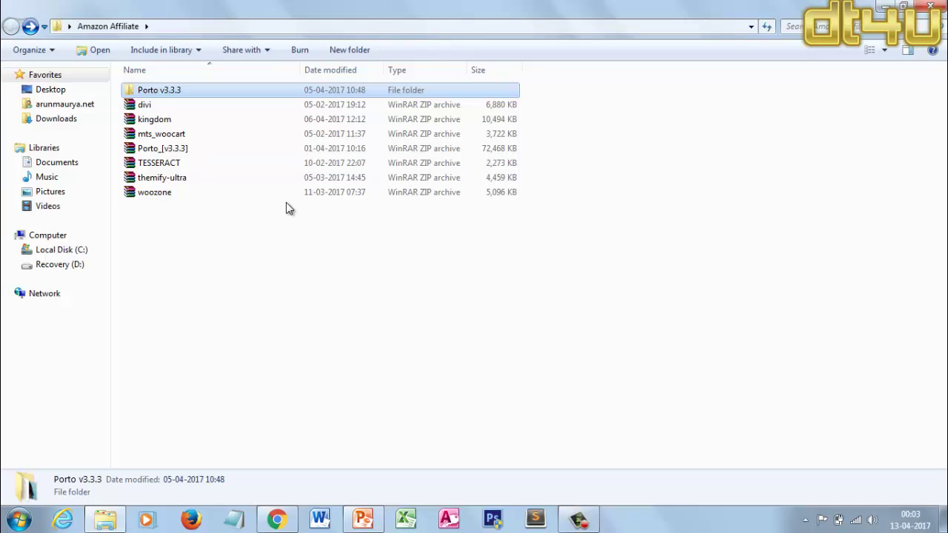
Step: Switch to the WordPress dashboard in Chrome and open the live site in a separate tab
{"action": "left_click", "coordinate": [276, 519]}
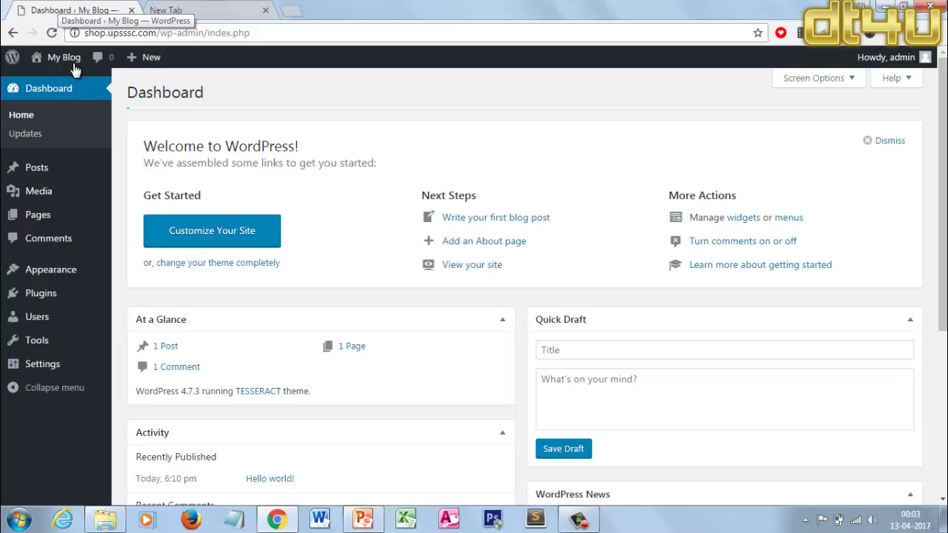
{"action": "mouse_move", "coordinate": [70, 59]}
{"action": "right_click", "coordinate": [57, 86]}
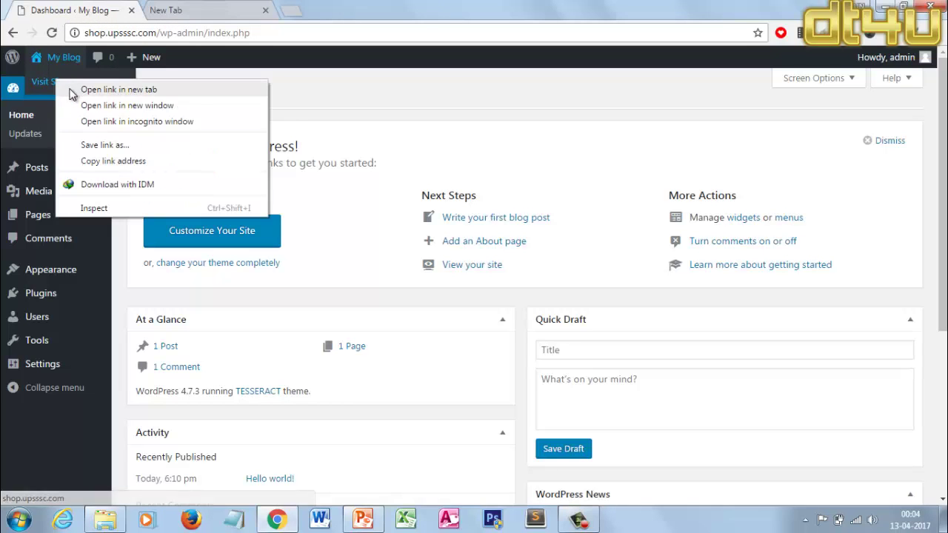
{"action": "left_click", "coordinate": [82, 90]}
{"action": "left_click", "coordinate": [189, 9]}
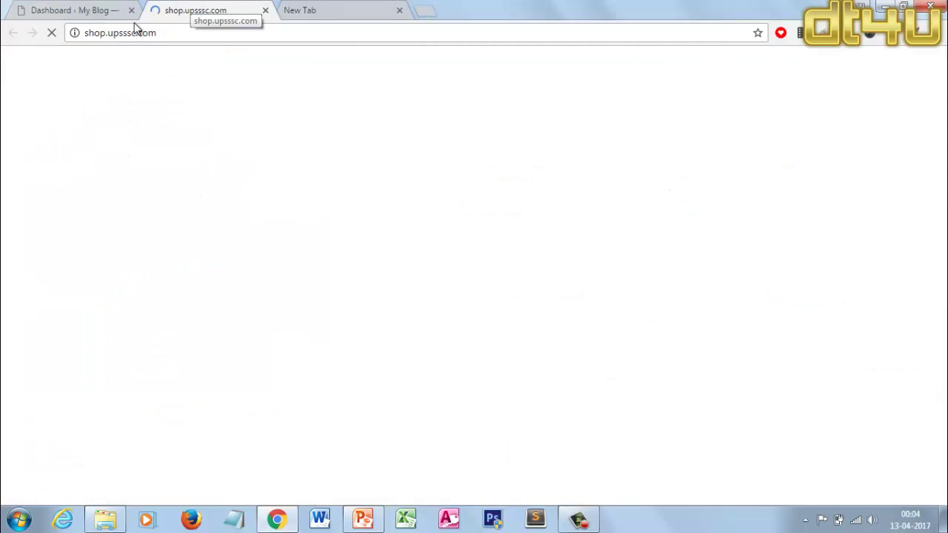
{"action": "left_click_drag", "start_coordinate": [94, 33], "coordinate": [85, 33]}
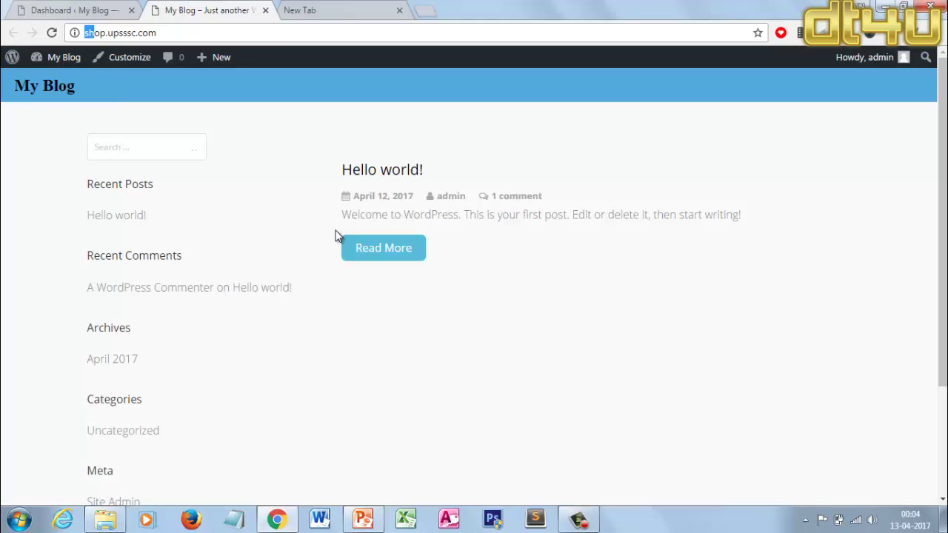
Step: Compare the WordPress admin dashboard with the live My Blog site, ending on the dashboard
{"action": "left_click", "coordinate": [66, 9]}
{"action": "left_click", "coordinate": [189, 6]}
{"action": "left_click", "coordinate": [199, 32]}
{"action": "left_click", "coordinate": [79, 9]}
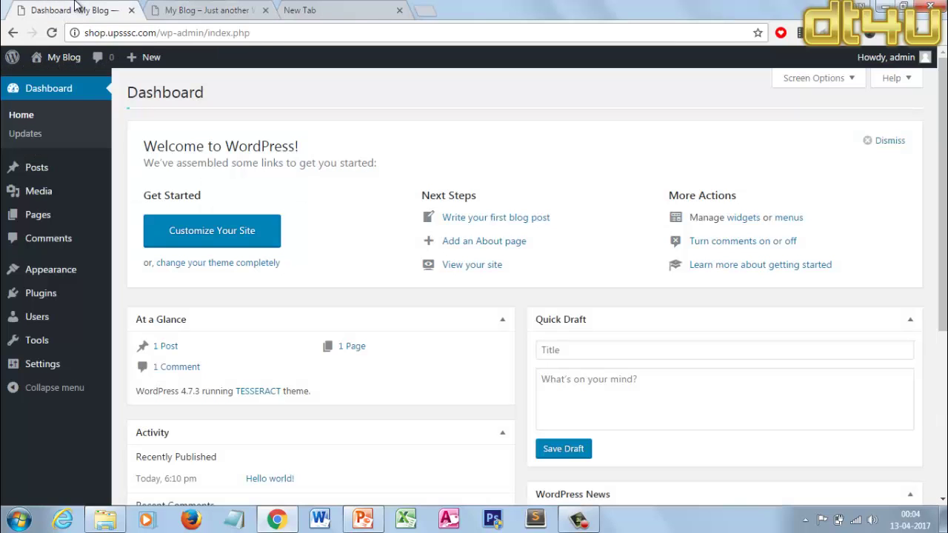
{"action": "left_click", "coordinate": [187, 7]}
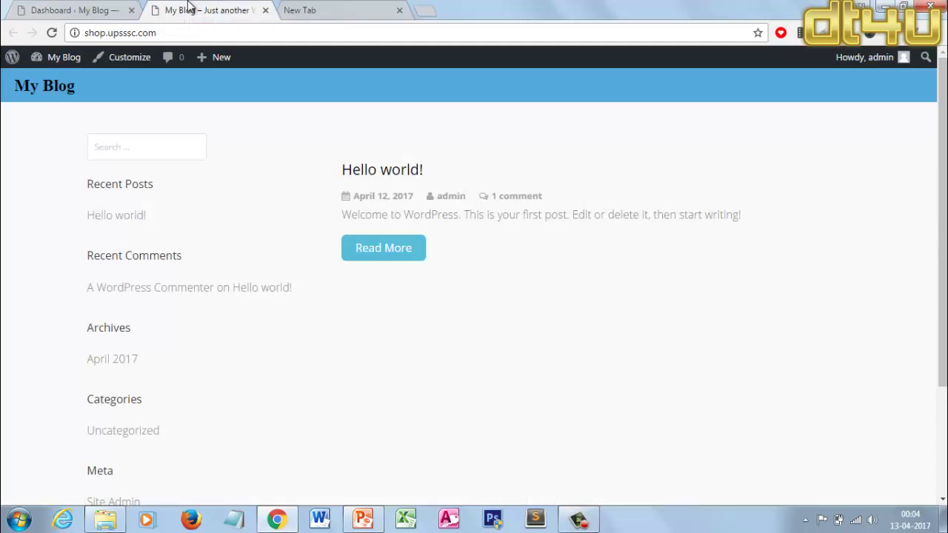
{"action": "left_click", "coordinate": [115, 7]}
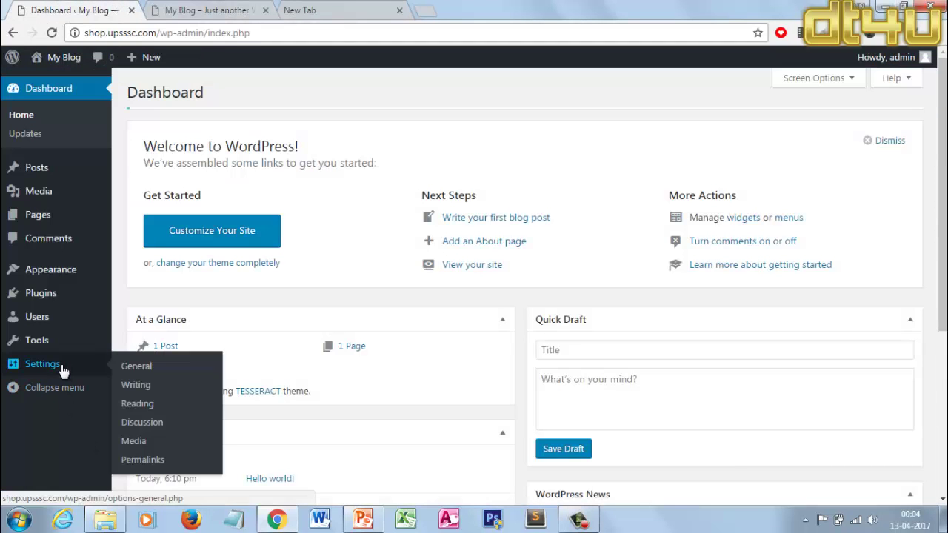
Step: Open the form for uploading a new theme from a .zip file
{"action": "mouse_move", "coordinate": [71, 269]}
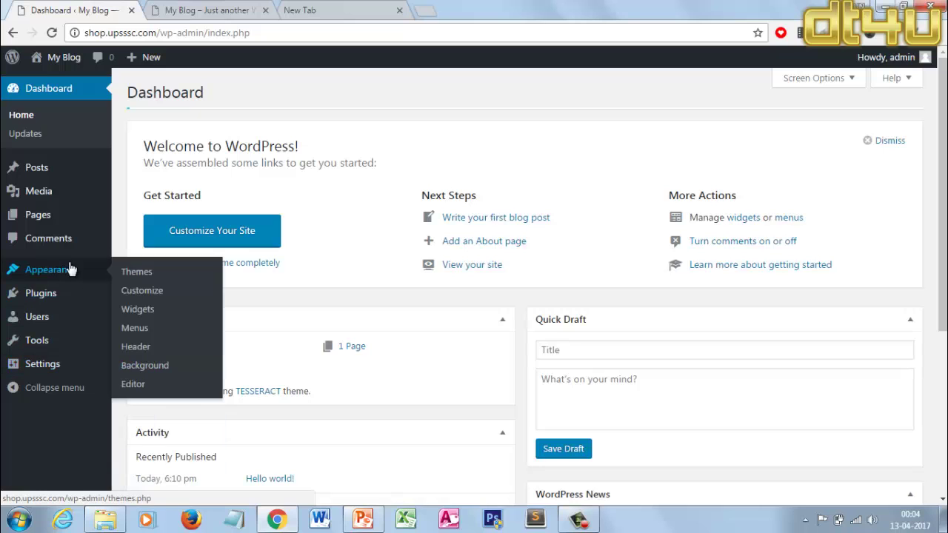
{"action": "left_click", "coordinate": [139, 273]}
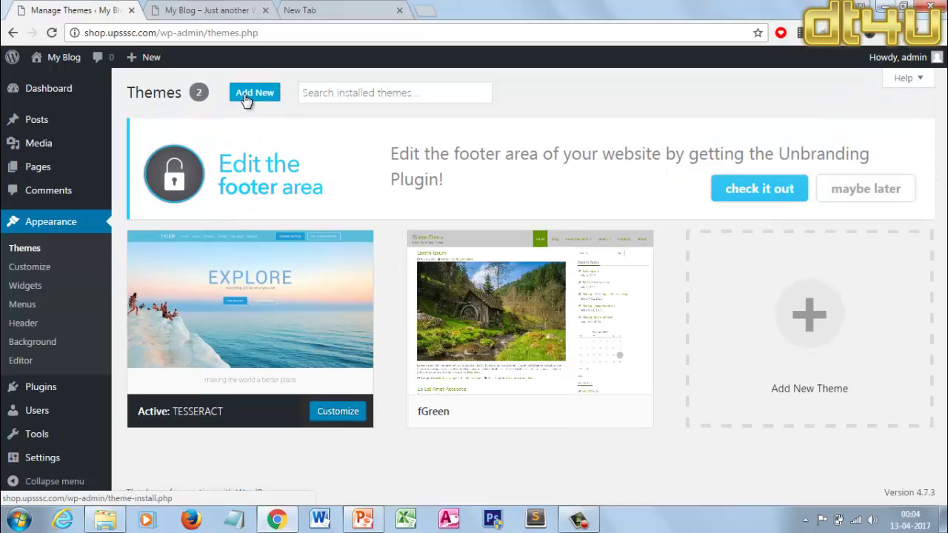
{"action": "left_click", "coordinate": [245, 94]}
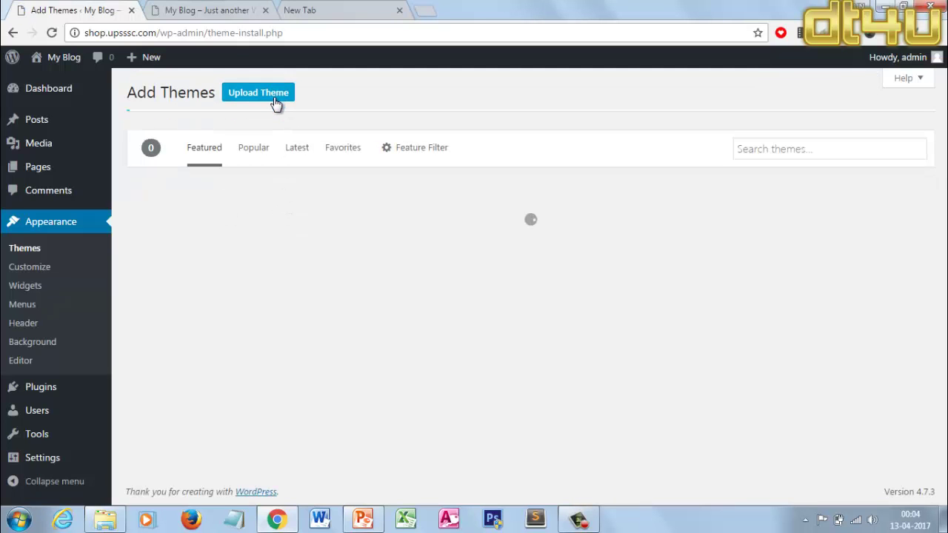
{"action": "left_click", "coordinate": [276, 103]}
Step: Browse the Amazon Affiliate folder on the Desktop for theme archives and close the file selection without choosing one
{"action": "left_click", "coordinate": [417, 235]}
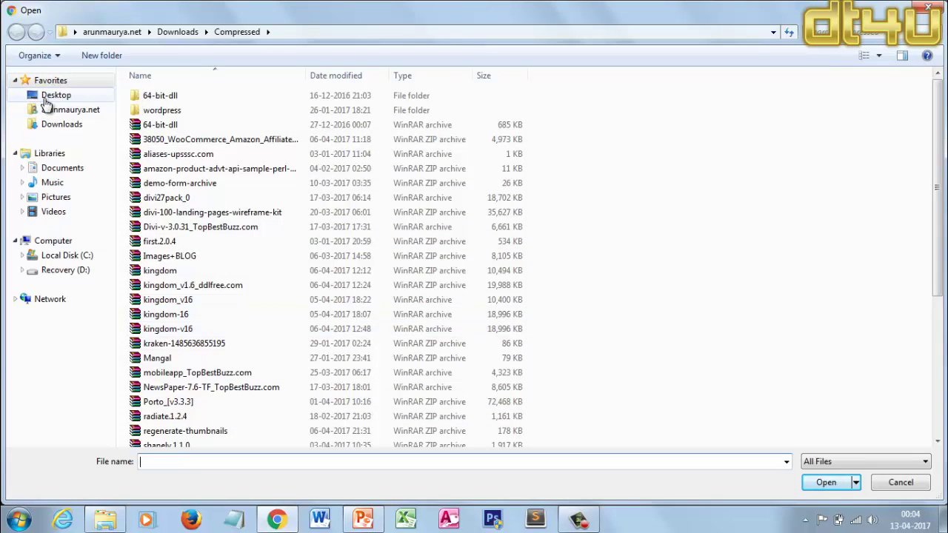
{"action": "left_click", "coordinate": [46, 100]}
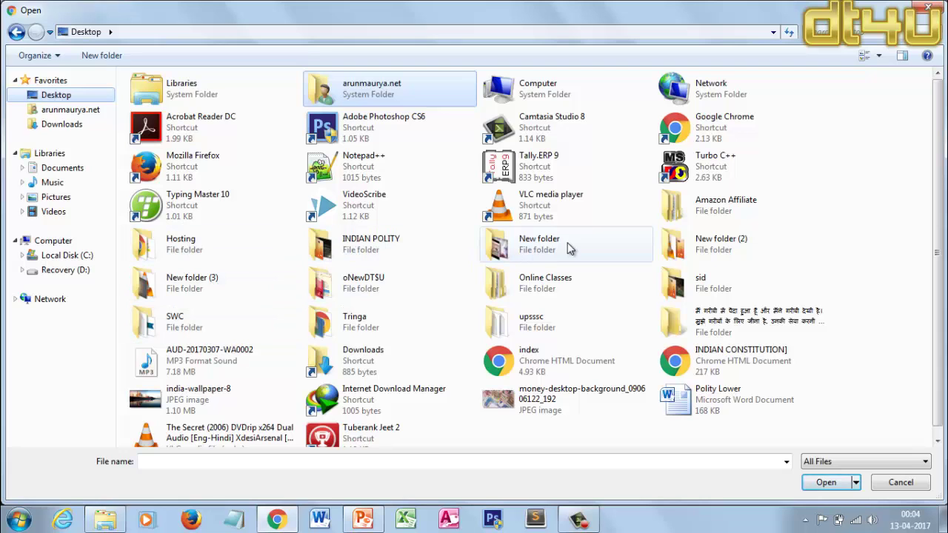
{"action": "double_click", "coordinate": [697, 214]}
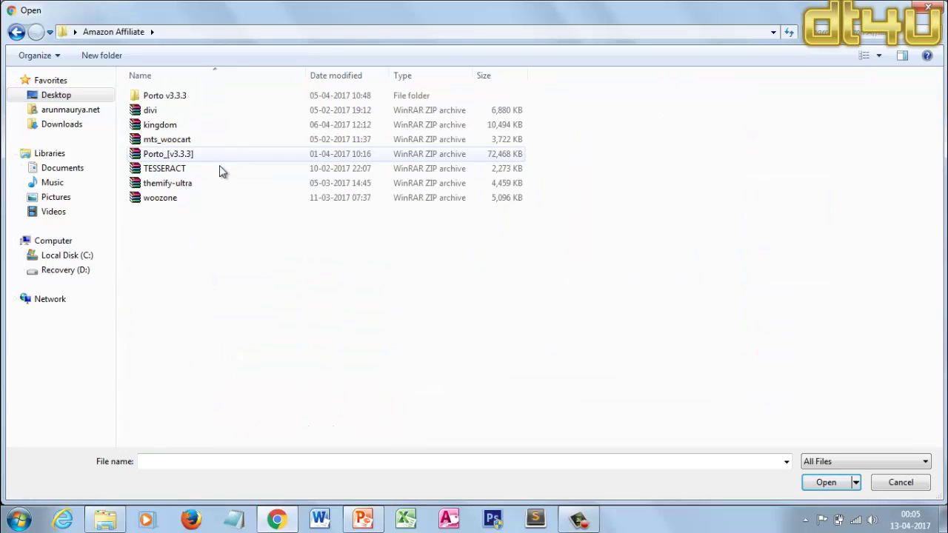
{"action": "left_click", "coordinate": [929, 7]}
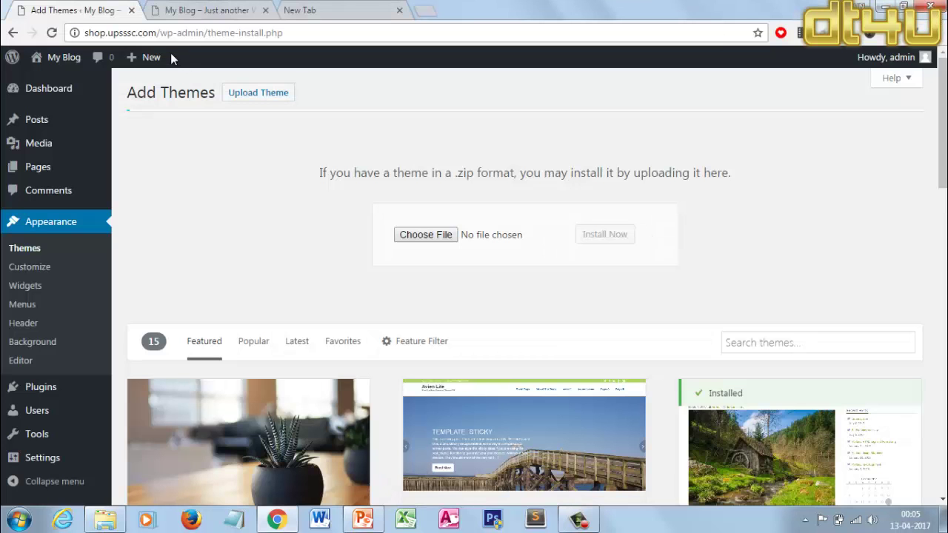
Step: Return to the installed themes, check the live site's current look, and go back to the theme list
{"action": "left_click", "coordinate": [32, 254]}
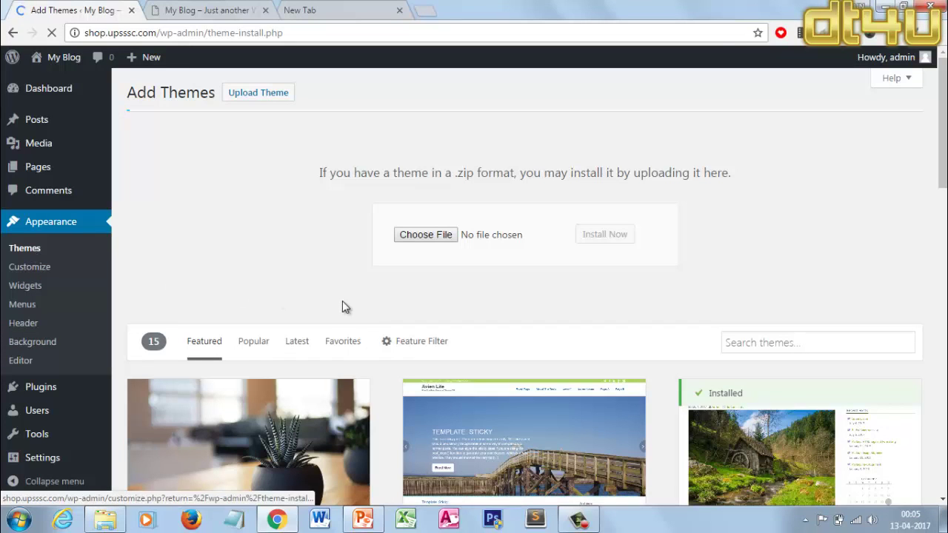
{"action": "left_click", "coordinate": [185, 9]}
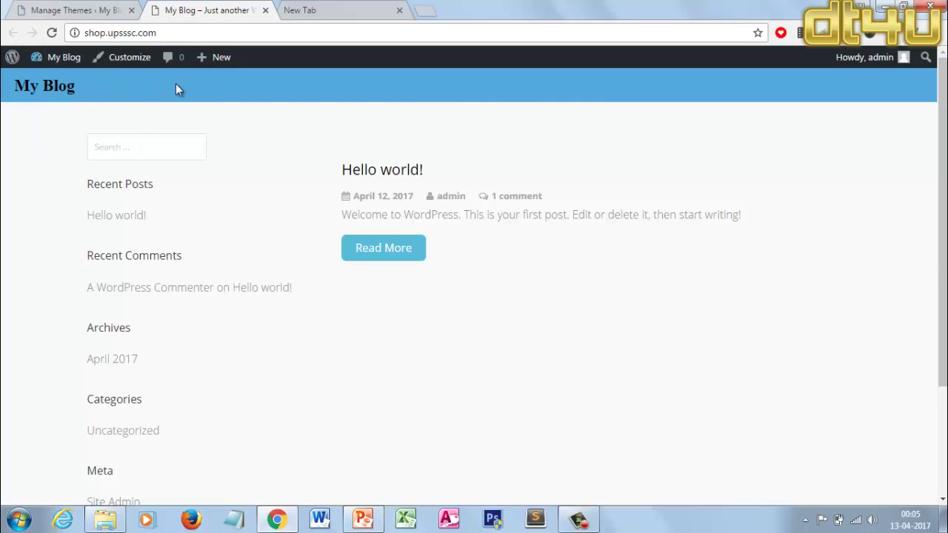
{"action": "left_click", "coordinate": [40, 6]}
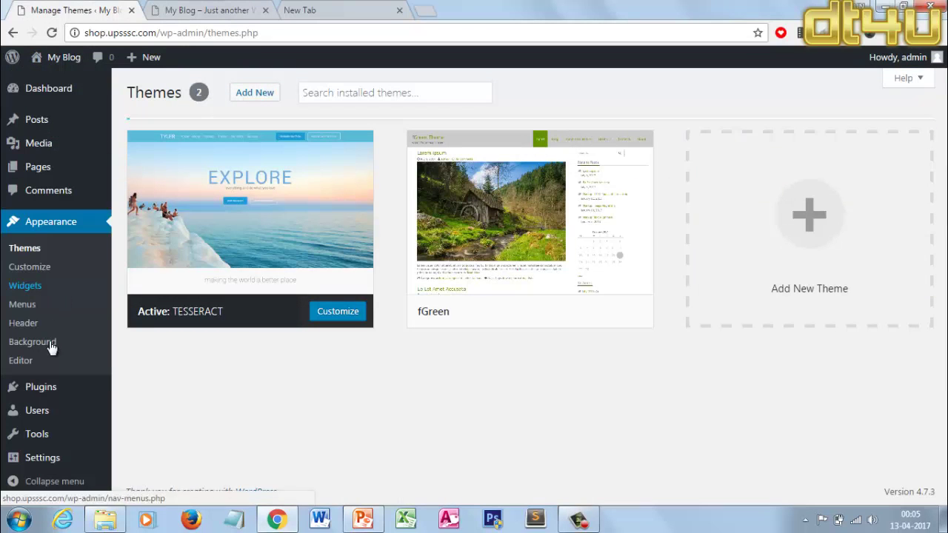
Step: Review the list of installed plugins, including WooCommerce and WooZone
{"action": "mouse_move", "coordinate": [47, 399]}
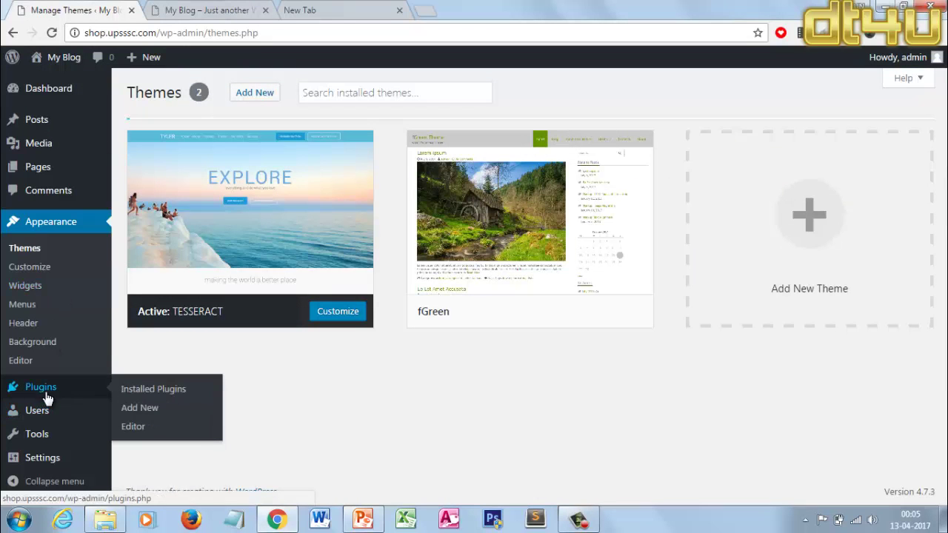
{"action": "left_click", "coordinate": [149, 391]}
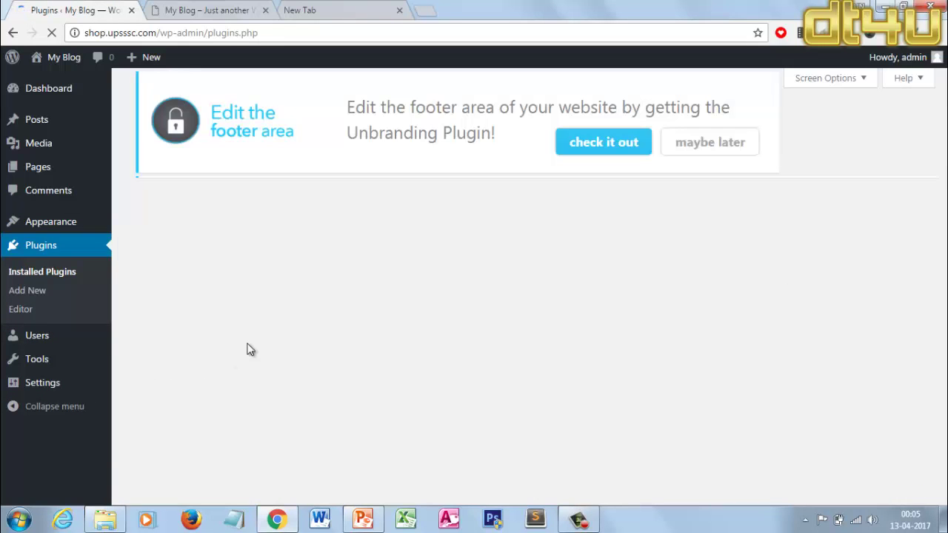
{"action": "scroll", "coordinate": [266, 326], "scroll_direction": "down", "scroll_amount": 3}
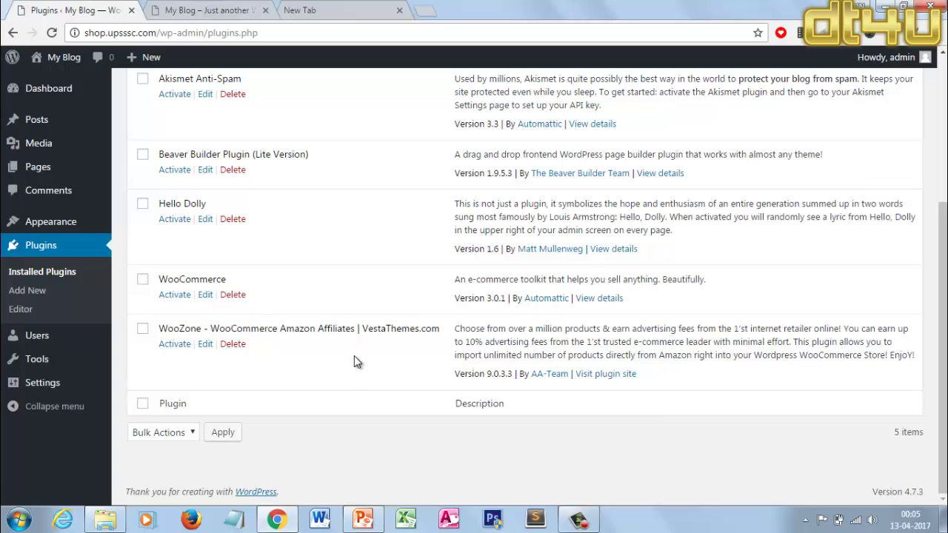
{"action": "scroll", "coordinate": [354, 361], "scroll_direction": "up", "scroll_amount": 3}
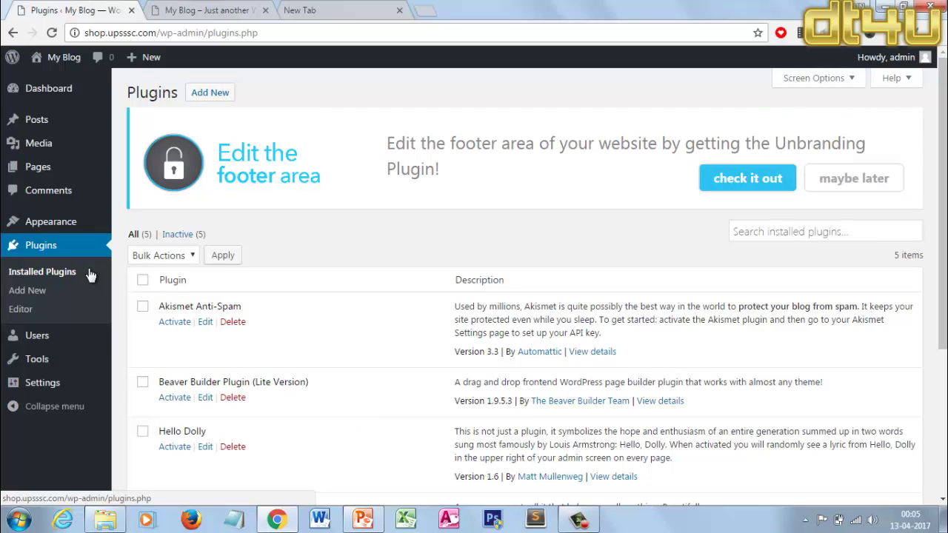
{"action": "left_click", "coordinate": [27, 290]}
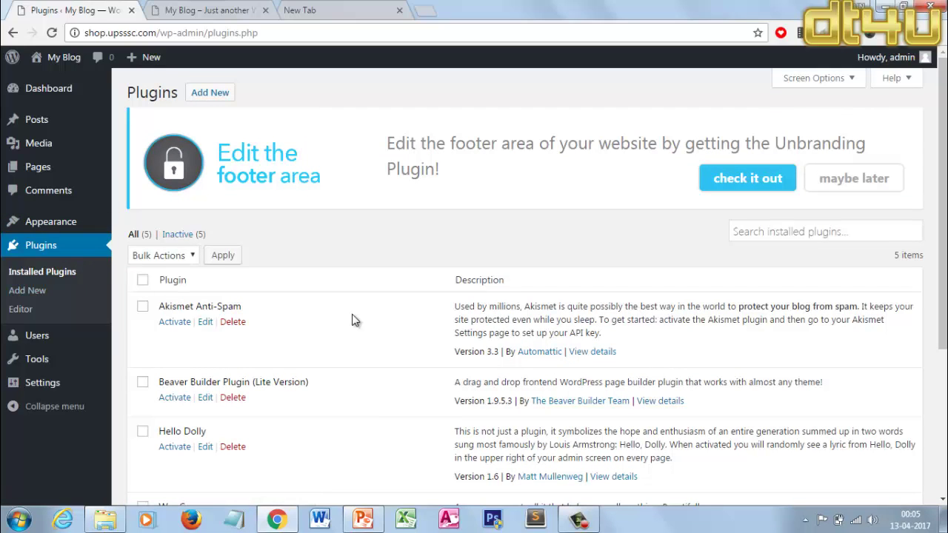
{"action": "scroll", "coordinate": [353, 320], "scroll_direction": "down", "scroll_amount": 5}
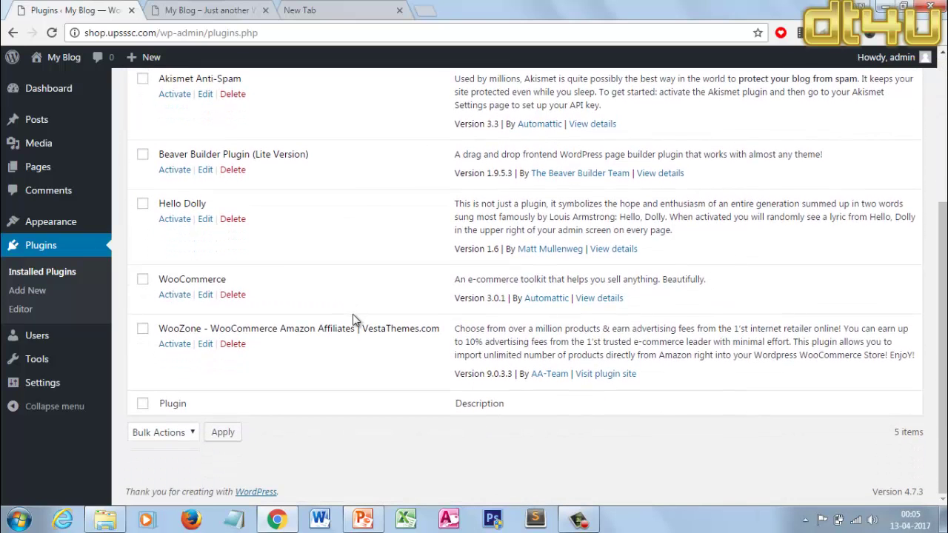
{"action": "scroll", "coordinate": [352, 318], "scroll_direction": "up", "scroll_amount": 1}
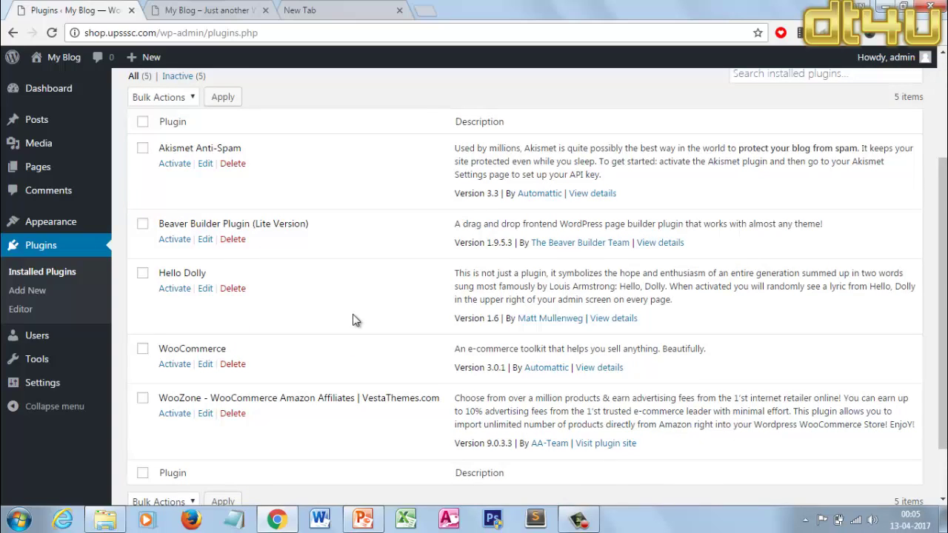
{"action": "scroll", "coordinate": [320, 326], "scroll_direction": "down", "scroll_amount": 1}
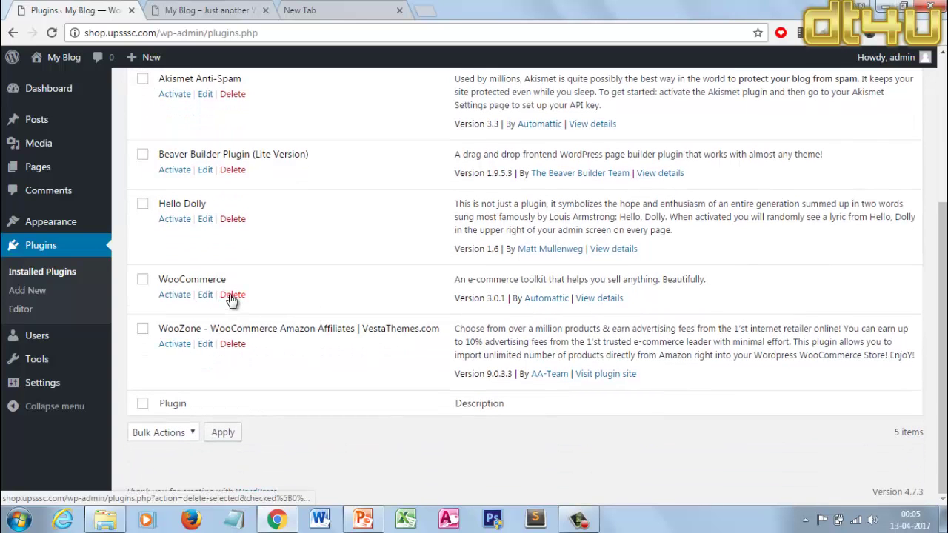
{"action": "scroll", "coordinate": [231, 296], "scroll_direction": "up", "scroll_amount": 3}
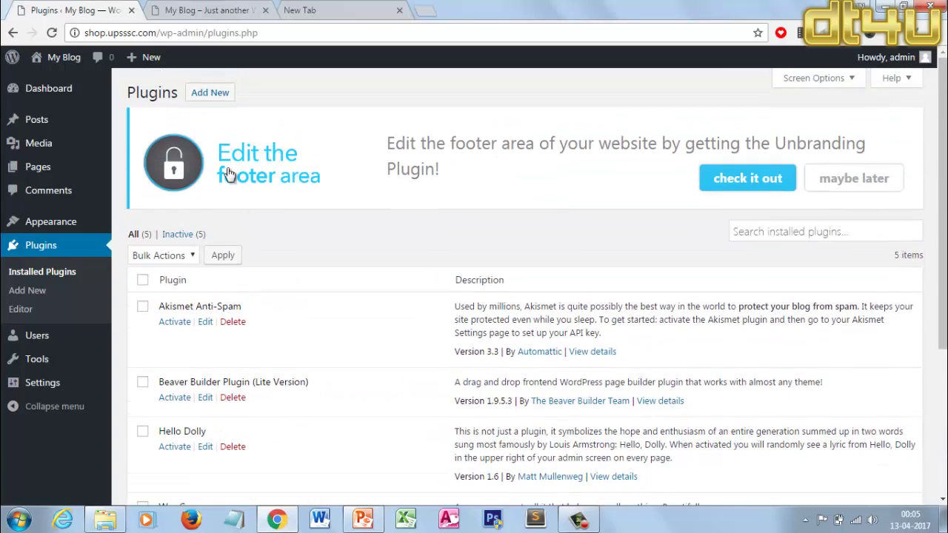
Step: Open the plugin .zip upload form, view the archives available for upload, and close the file selection without choosing one
{"action": "left_click", "coordinate": [214, 96]}
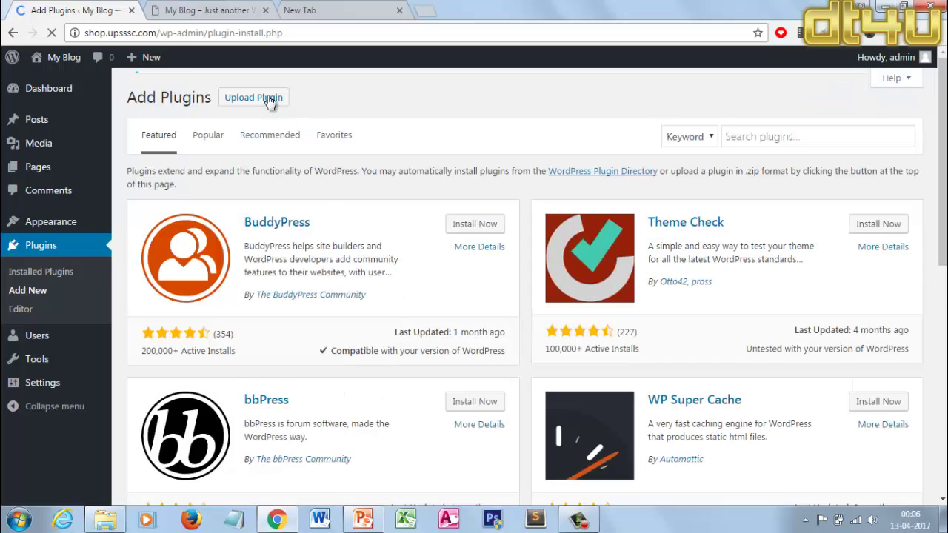
{"action": "left_click", "coordinate": [268, 101]}
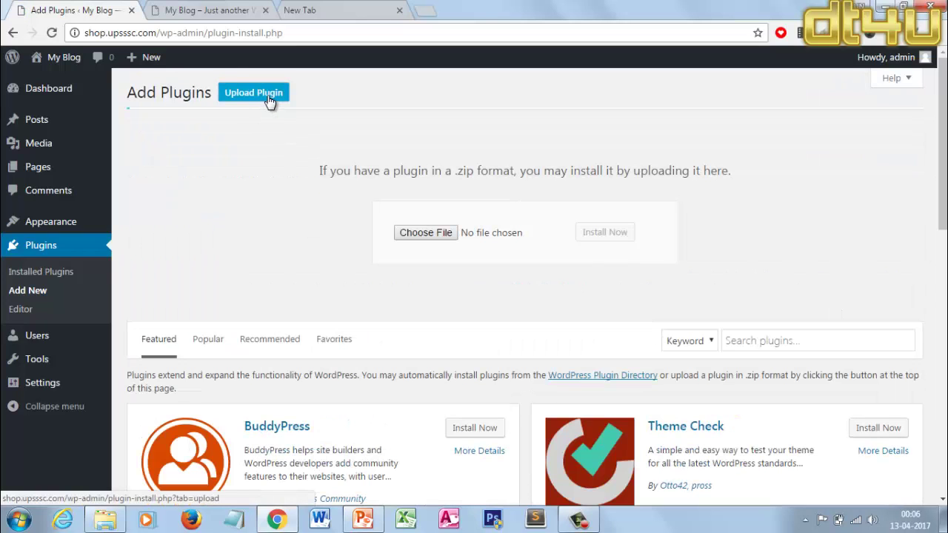
{"action": "left_click", "coordinate": [417, 233]}
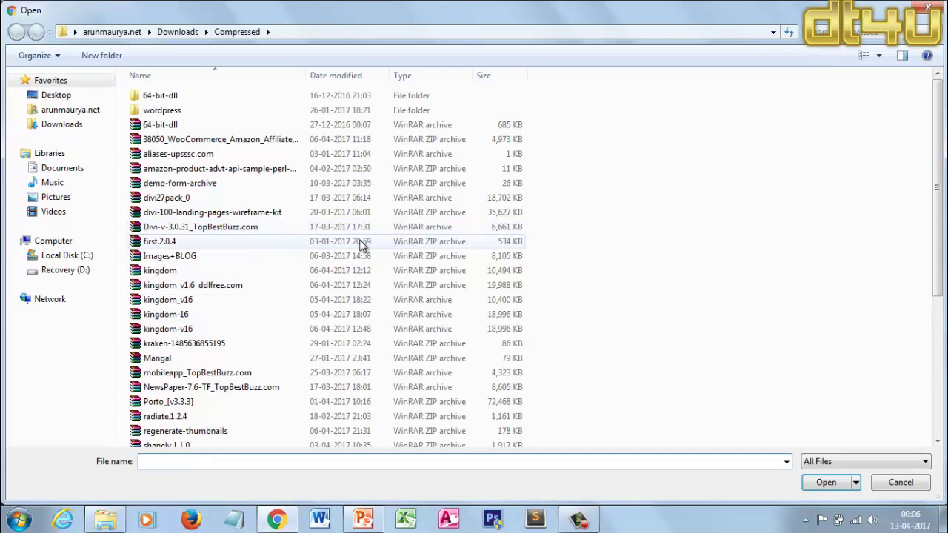
{"action": "left_click", "coordinate": [927, 7]}
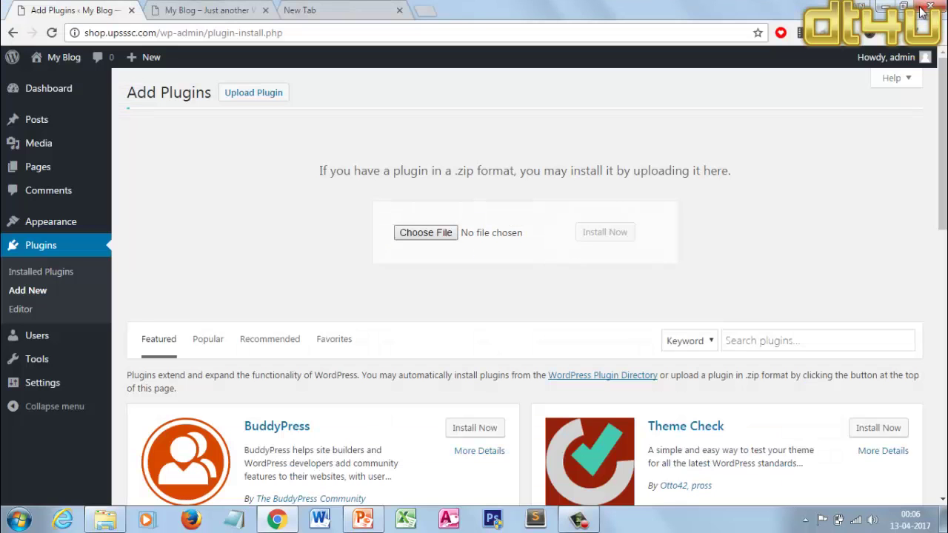
Step: Return to the installed plugins and activate all of them with a bulk action
{"action": "left_click", "coordinate": [30, 276]}
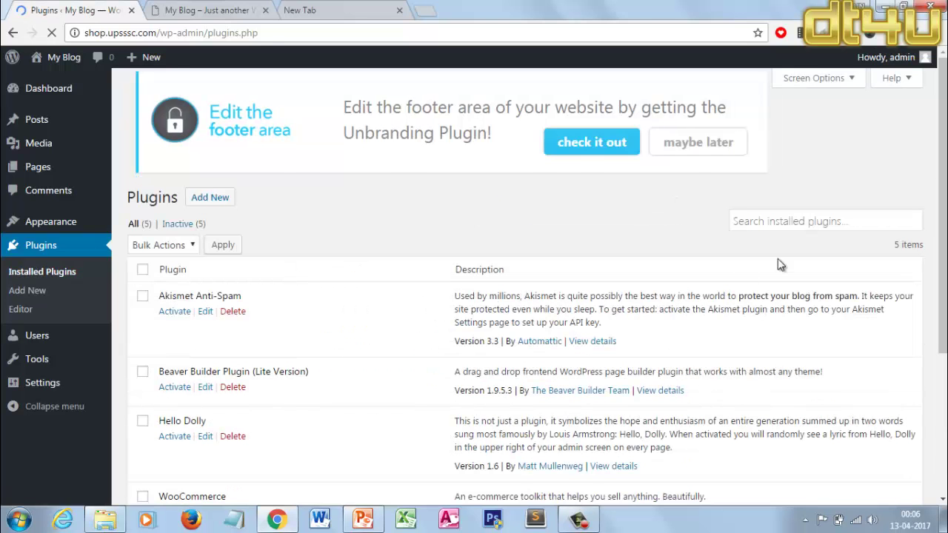
{"action": "scroll", "coordinate": [296, 333], "scroll_direction": "down", "scroll_amount": 3}
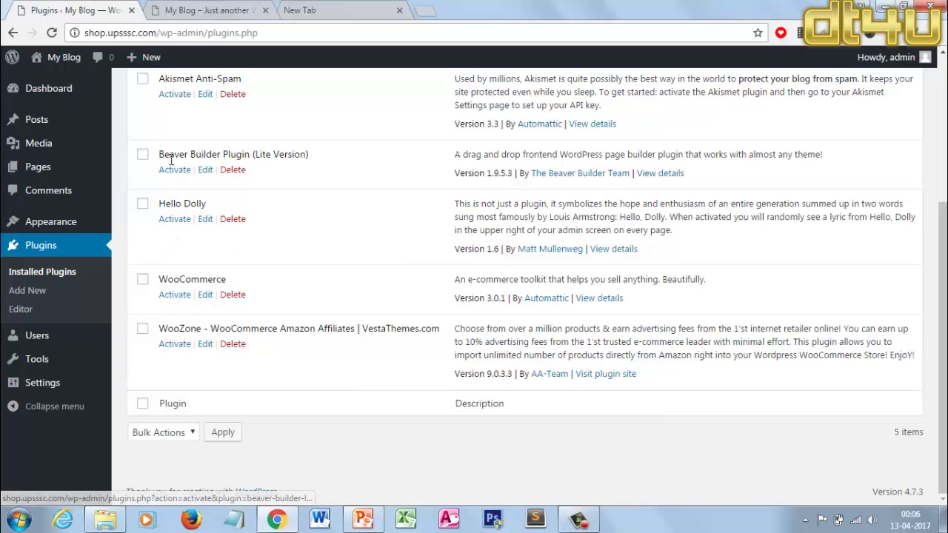
{"action": "scroll", "coordinate": [182, 180], "scroll_direction": "up", "scroll_amount": 3}
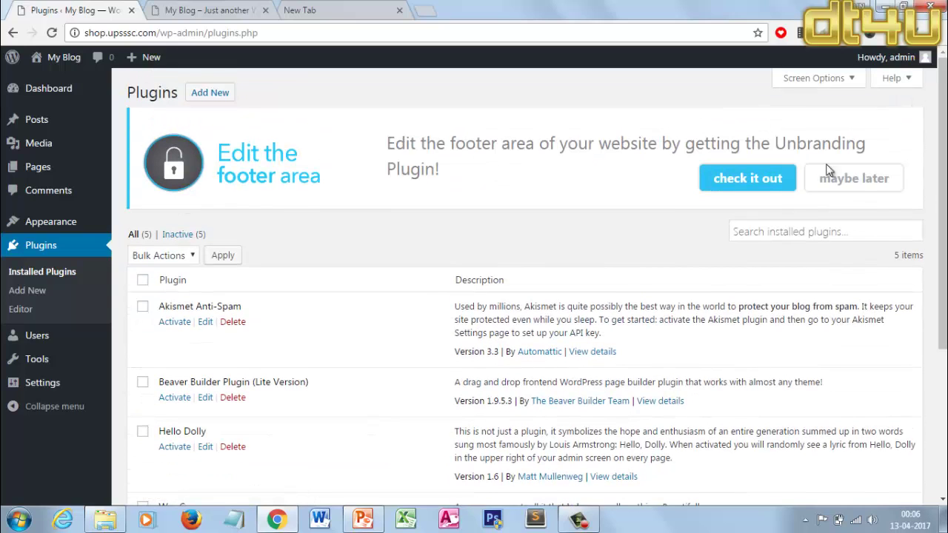
{"action": "scroll", "coordinate": [175, 347], "scroll_direction": "down", "scroll_amount": 2}
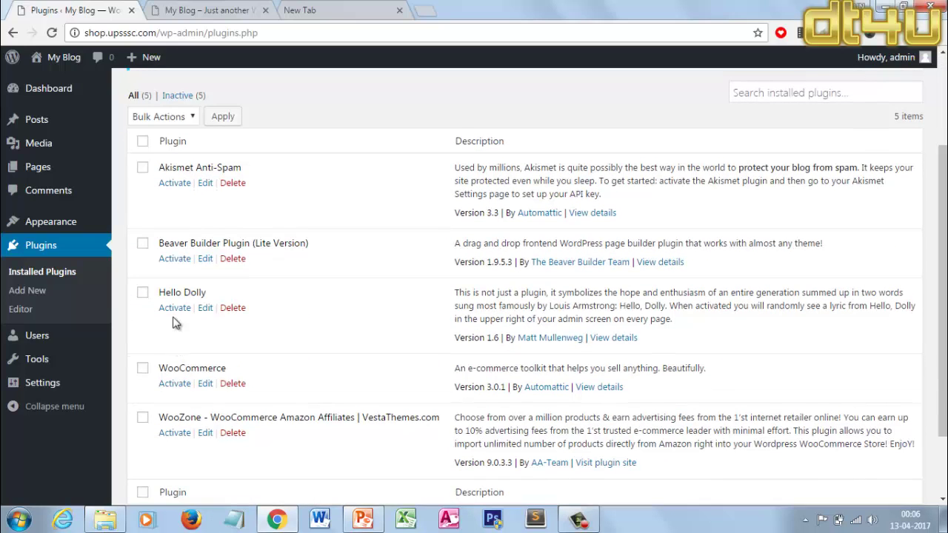
{"action": "scroll", "coordinate": [159, 215], "scroll_direction": "down", "scroll_amount": 2}
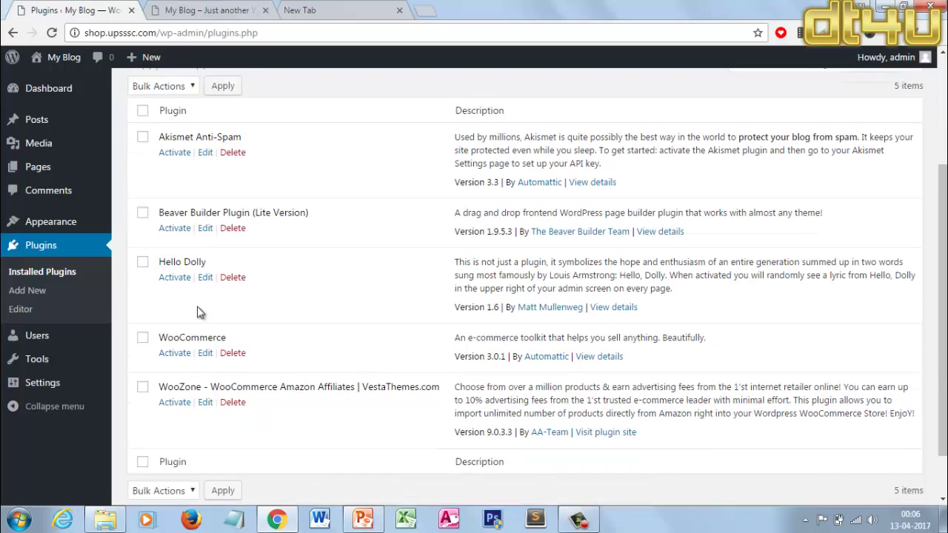
{"action": "scroll", "coordinate": [148, 259], "scroll_direction": "up", "scroll_amount": 4}
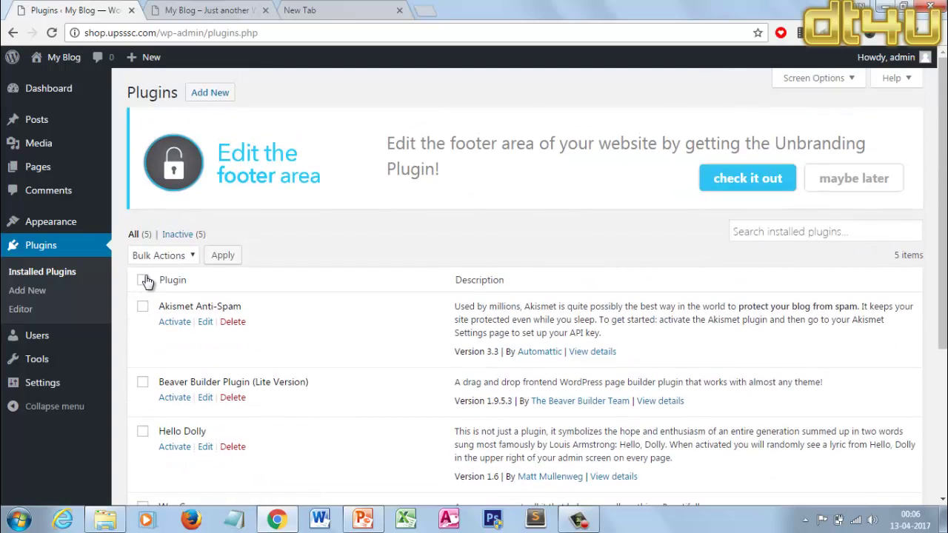
{"action": "left_click", "coordinate": [154, 255]}
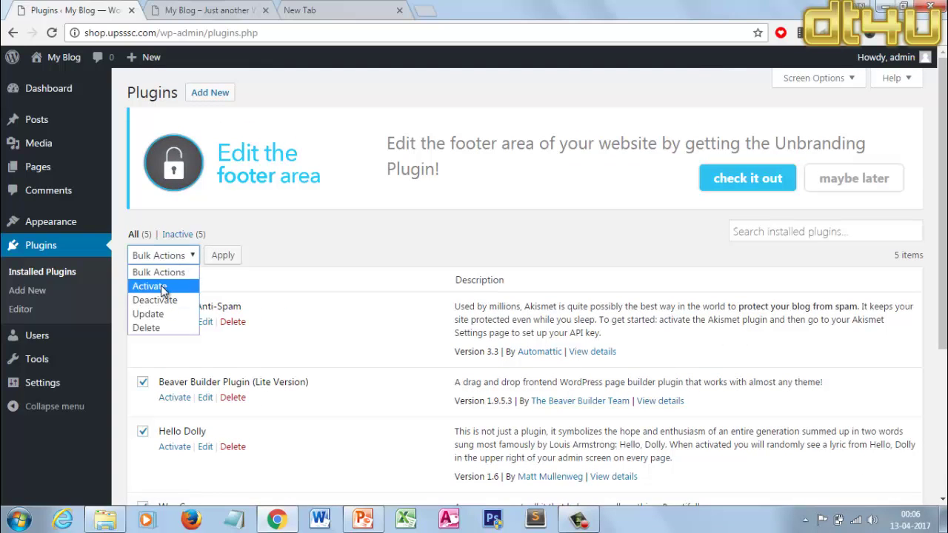
{"action": "left_click", "coordinate": [167, 286]}
{"action": "left_click", "coordinate": [218, 258]}
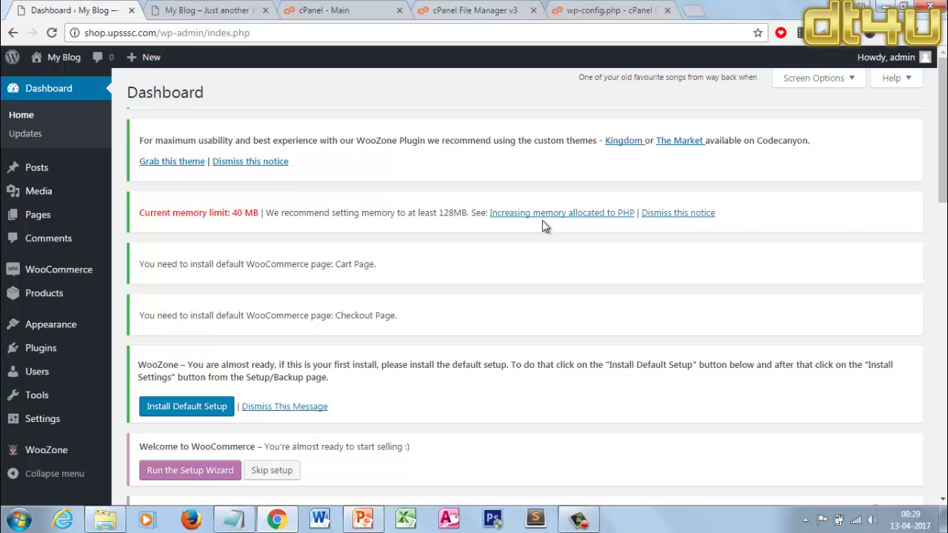
Step: Switch to Notepad and copy the comment and define('WP_MEMORY_LIMIT', '256M'); lines
{"action": "left_click", "coordinate": [243, 522]}
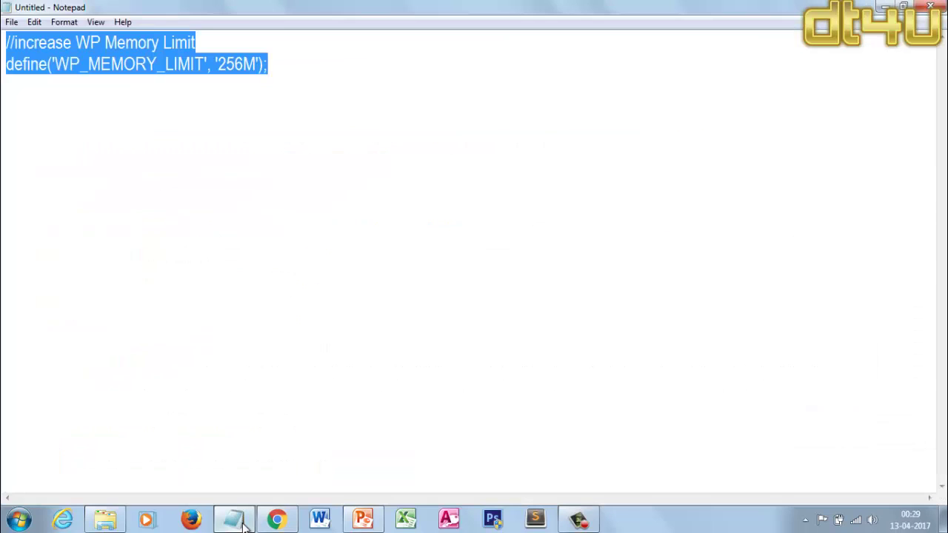
{"action": "left_click", "coordinate": [11, 42]}
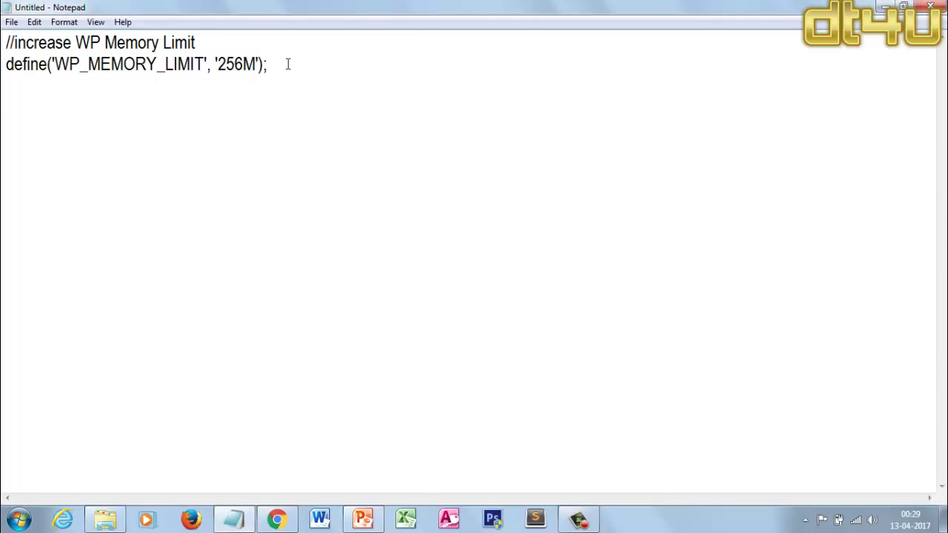
{"action": "left_click_drag", "start_coordinate": [289, 64], "coordinate": [4, 30]}
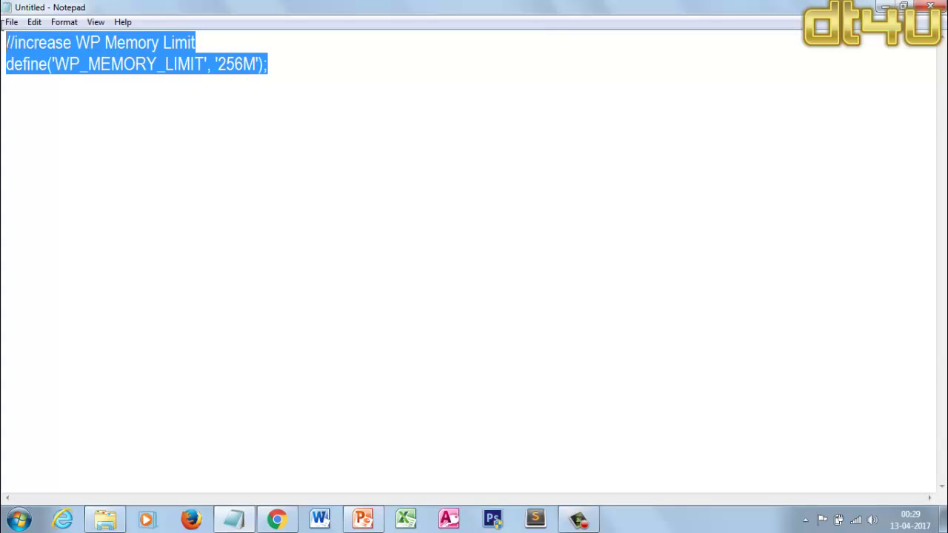
{"action": "right_click", "coordinate": [43, 57]}
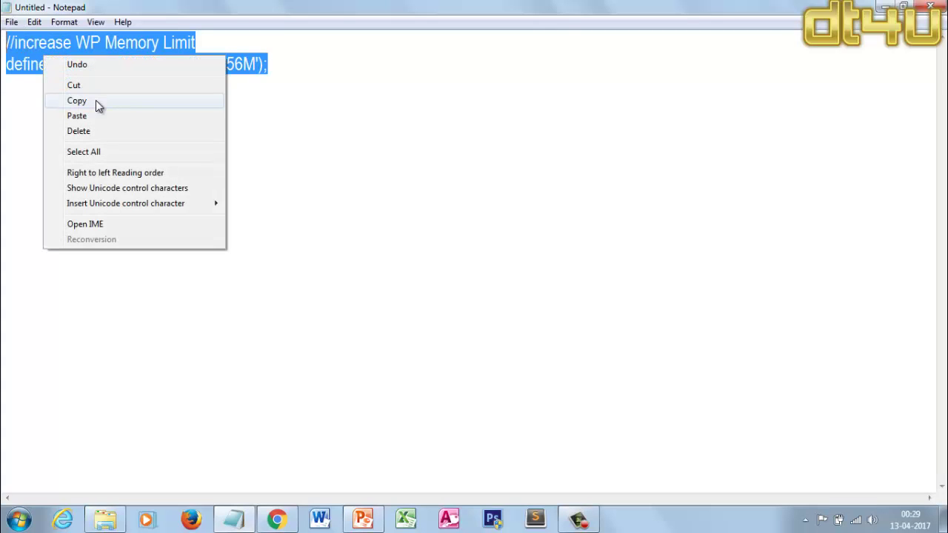
{"action": "left_click", "coordinate": [95, 100]}
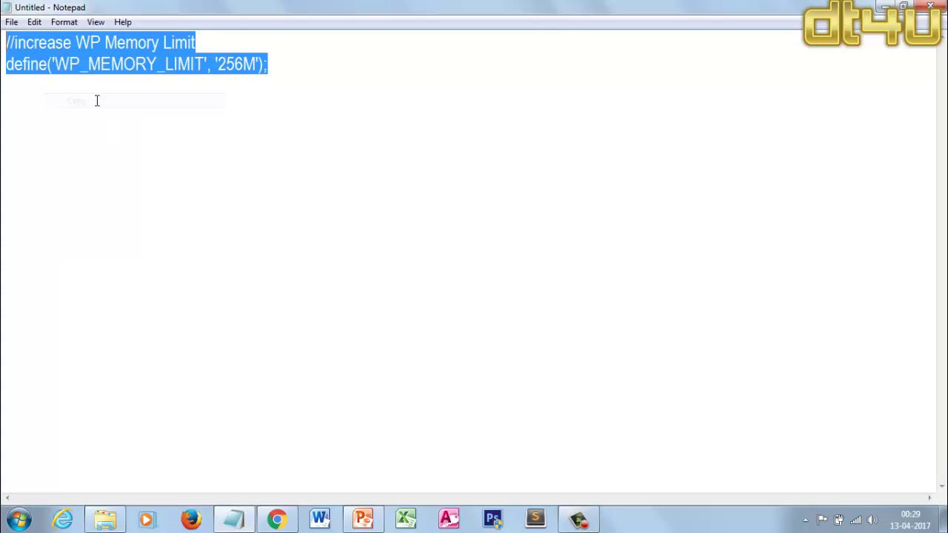
{"action": "left_click", "coordinate": [887, 6]}
Step: In the wp-config.php editor in cPanel, insert the copied memory limit lines directly below <?php and save the file
{"action": "left_click", "coordinate": [226, 9]}
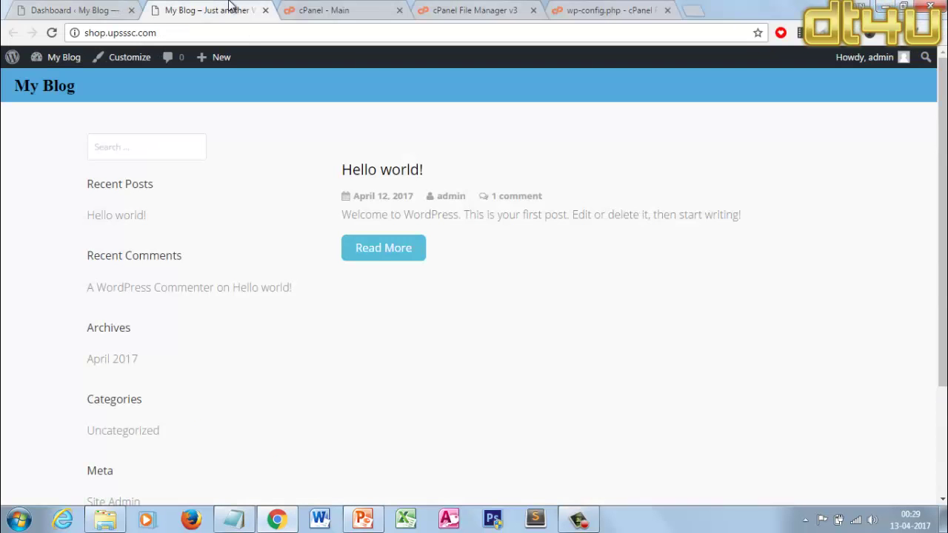
{"action": "left_click", "coordinate": [297, 8]}
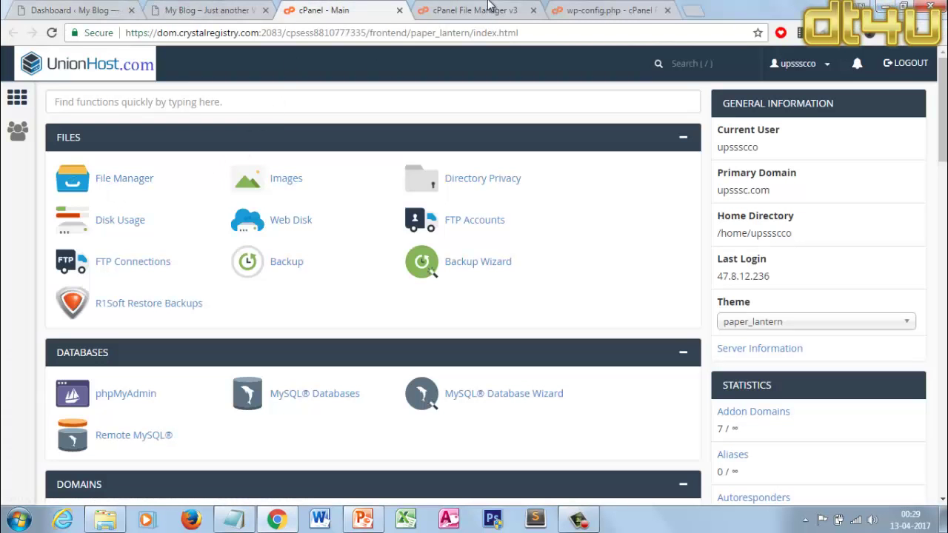
{"action": "left_click", "coordinate": [489, 7]}
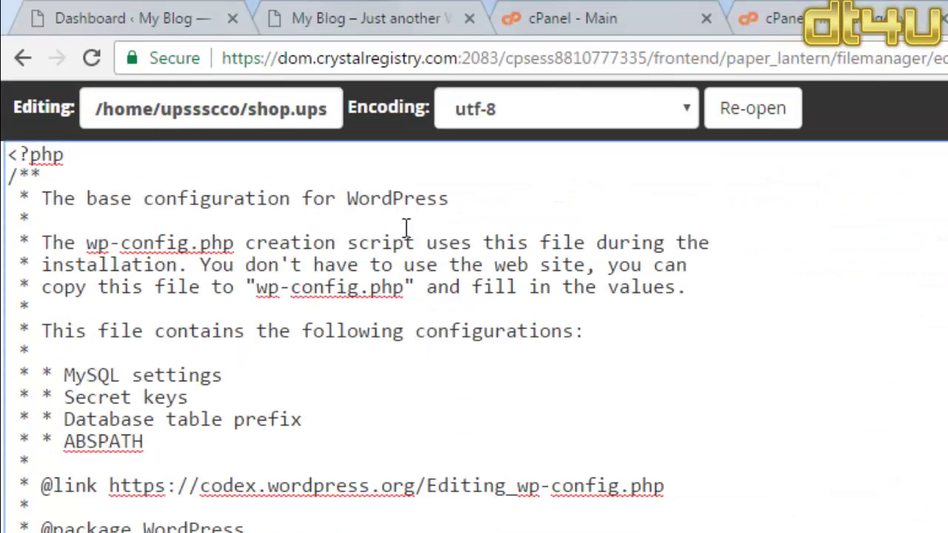
{"action": "left_click", "coordinate": [202, 169]}
{"action": "key", "text": "Return"}
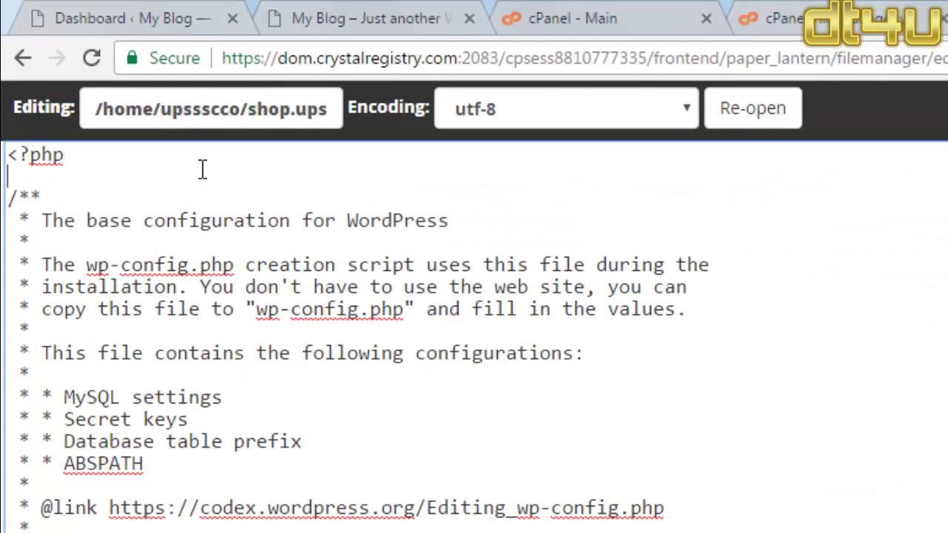
{"action": "key", "text": "ctrl+v"}
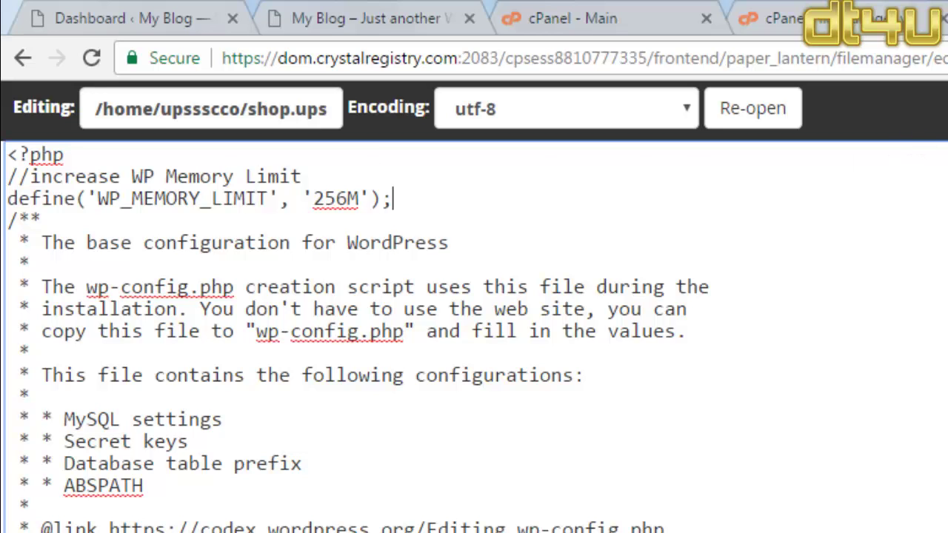
{"action": "left_click", "coordinate": [830, 123]}
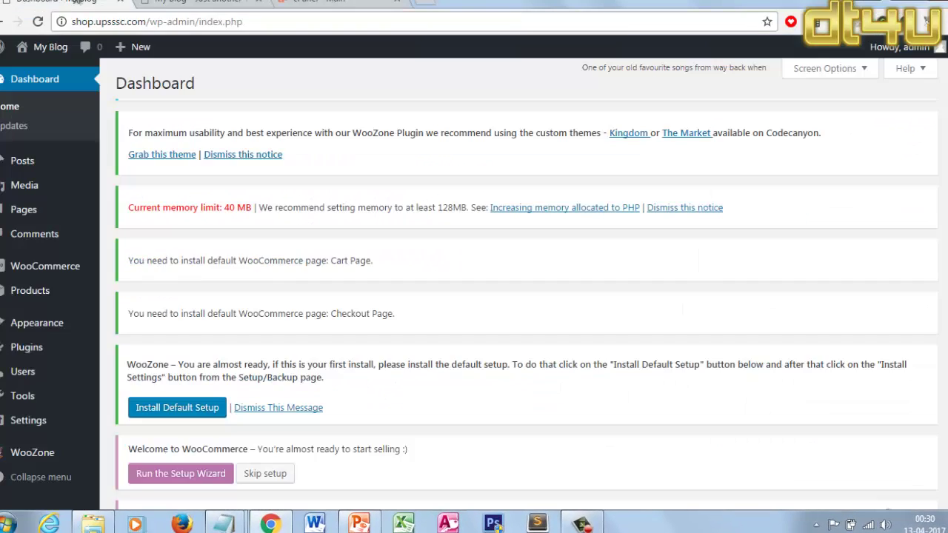
Step: Reload the WordPress dashboard to check the memory limit notice, then close cPanel and return to the dashboard
{"action": "left_click", "coordinate": [40, 20]}
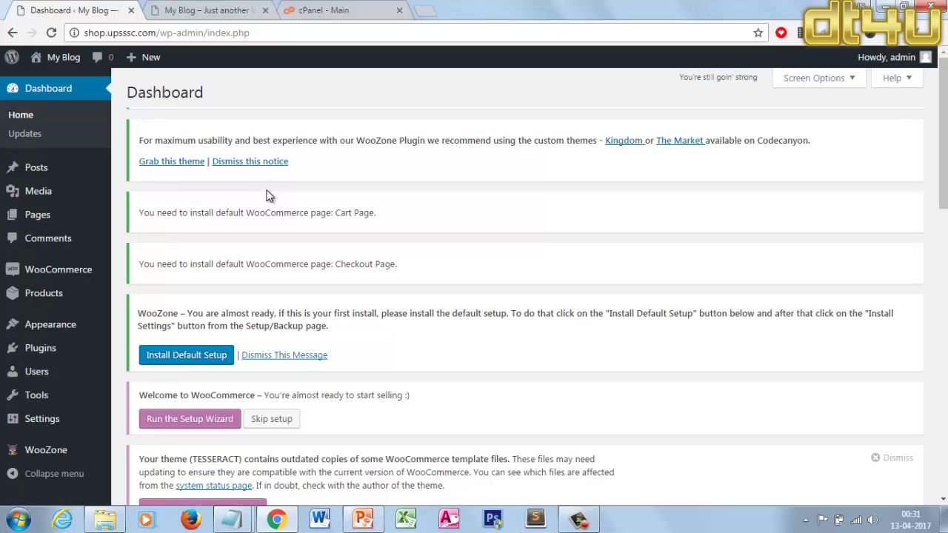
{"action": "left_click", "coordinate": [374, 11]}
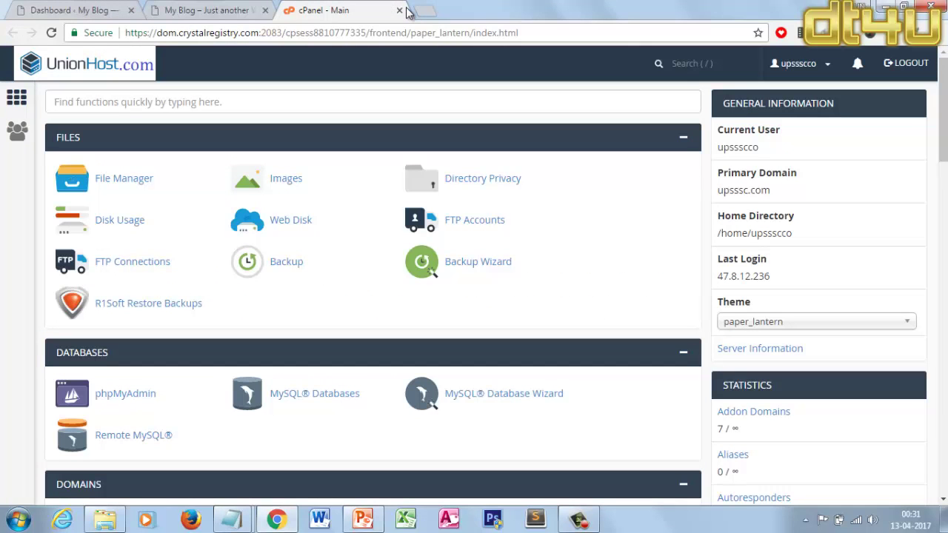
{"action": "left_click", "coordinate": [398, 11]}
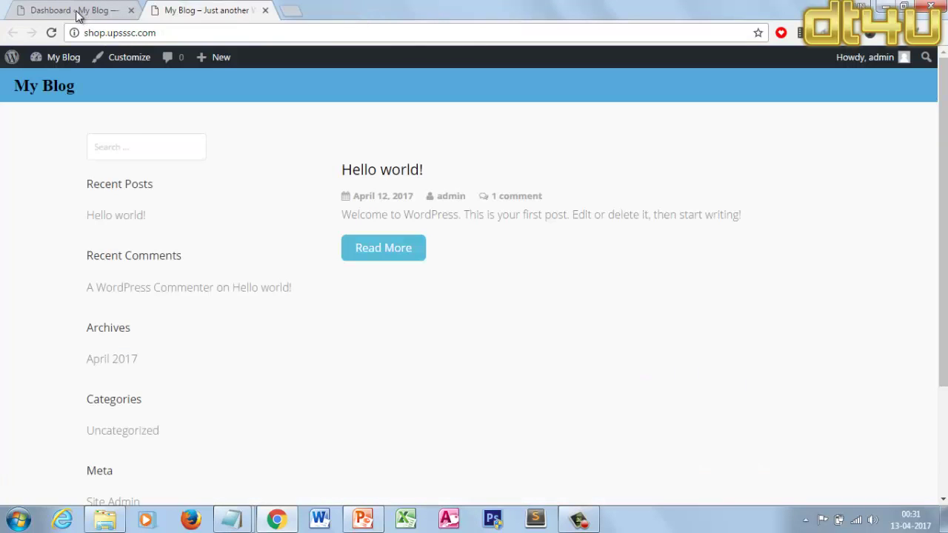
{"action": "left_click", "coordinate": [74, 11]}
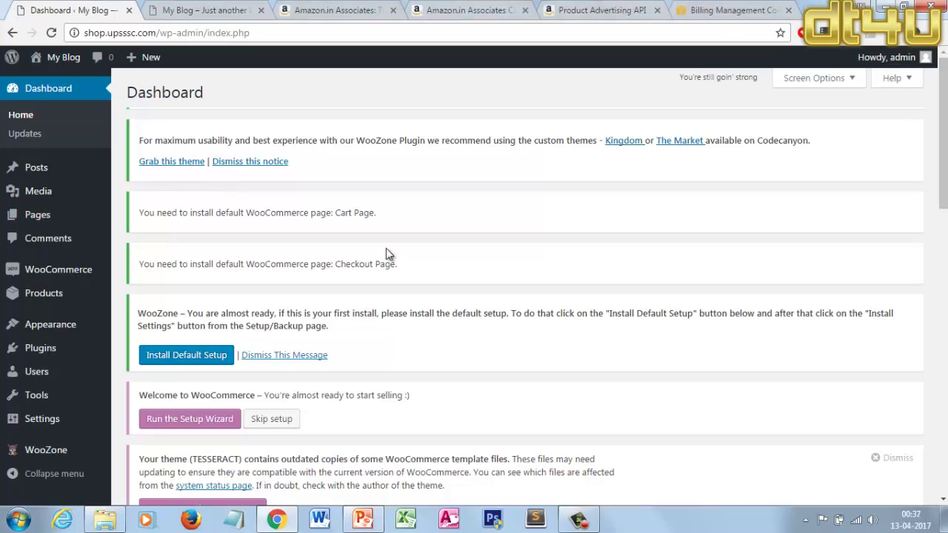
Step: Open the WooZone dashboard and examine its modules and the activation form with the Item Purchase Code field
{"action": "left_click", "coordinate": [208, 368]}
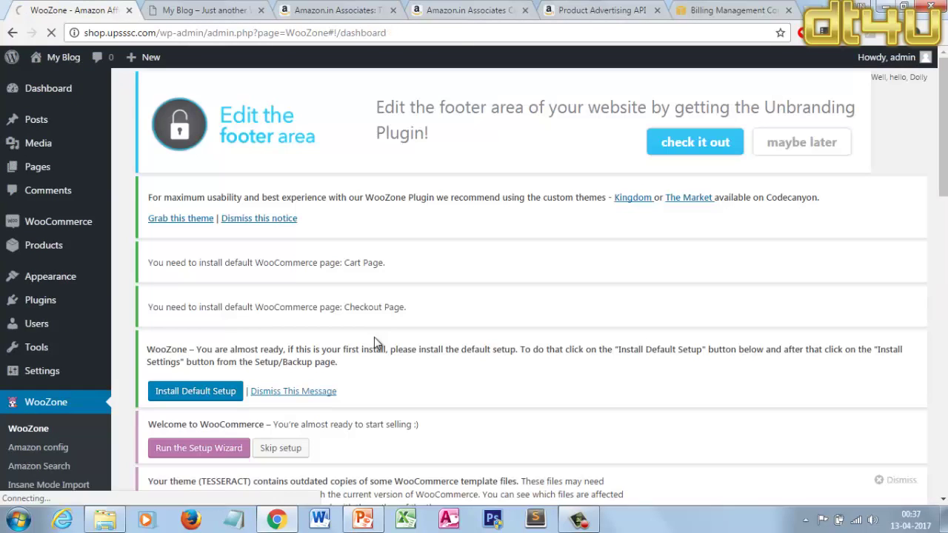
{"action": "scroll", "coordinate": [374, 343], "scroll_direction": "down", "scroll_amount": 5}
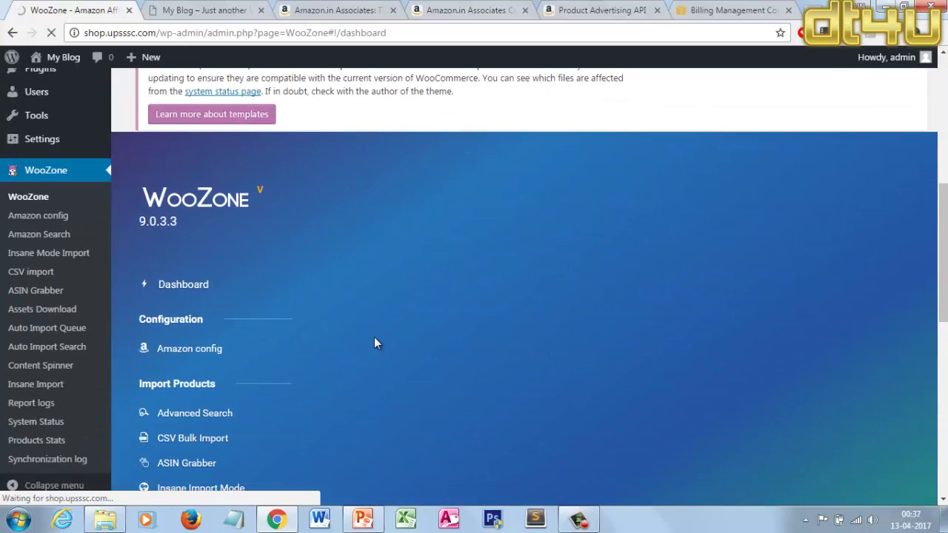
{"action": "scroll", "coordinate": [374, 343], "scroll_direction": "down", "scroll_amount": 2}
{"action": "scroll", "coordinate": [374, 343], "scroll_direction": "down", "scroll_amount": 2}
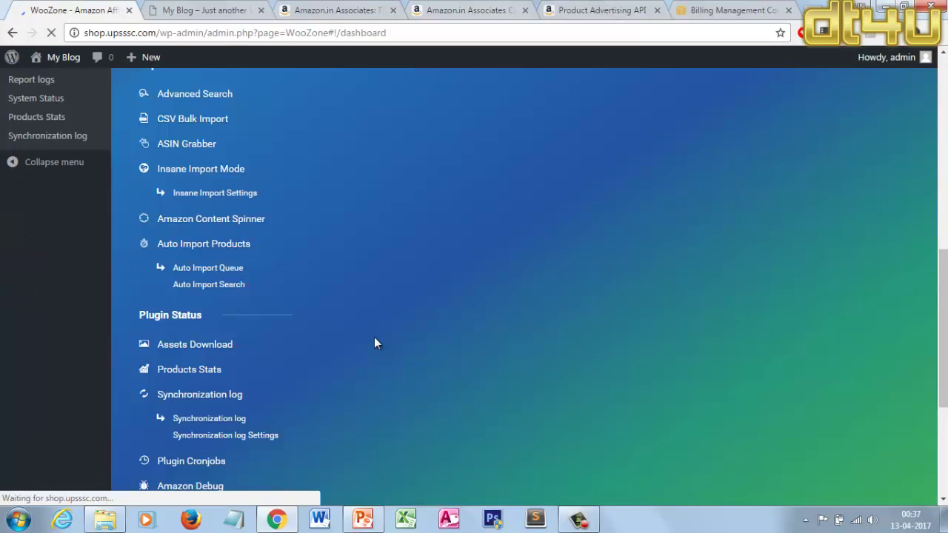
{"action": "scroll", "coordinate": [374, 343], "scroll_direction": "up", "scroll_amount": 2}
{"action": "scroll", "coordinate": [374, 343], "scroll_direction": "up", "scroll_amount": 2}
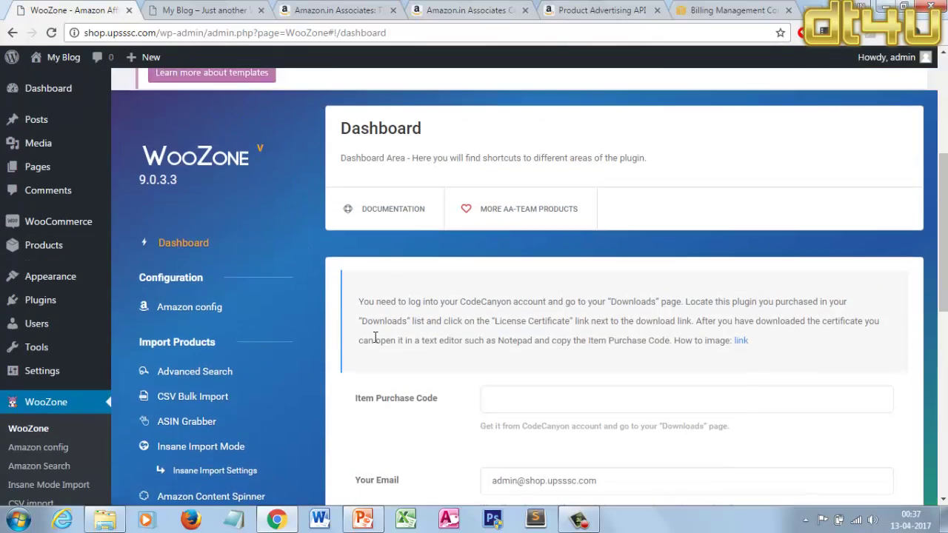
{"action": "scroll", "coordinate": [375, 339], "scroll_direction": "down", "scroll_amount": 2}
{"action": "left_click", "coordinate": [493, 261]}
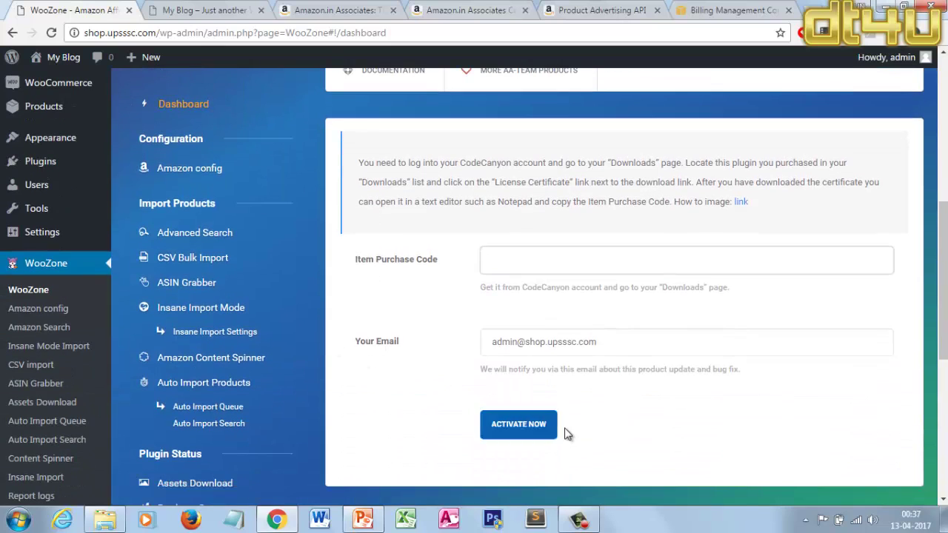
Step: Open WooZone's Amazon config and examine the Amazon SETUP fields for request type, locations, access keys and affiliate IDs
{"action": "left_click", "coordinate": [193, 171]}
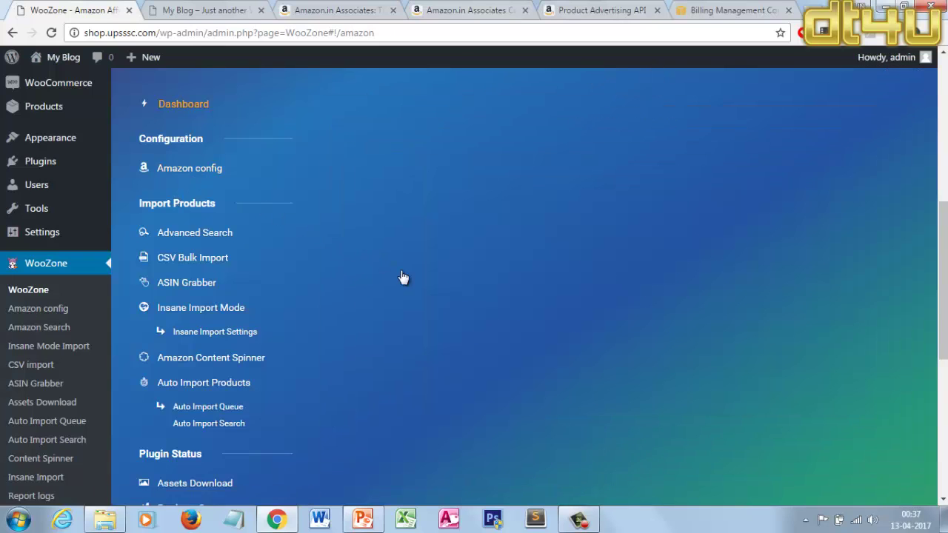
{"action": "scroll", "coordinate": [620, 270], "scroll_direction": "up", "scroll_amount": 2}
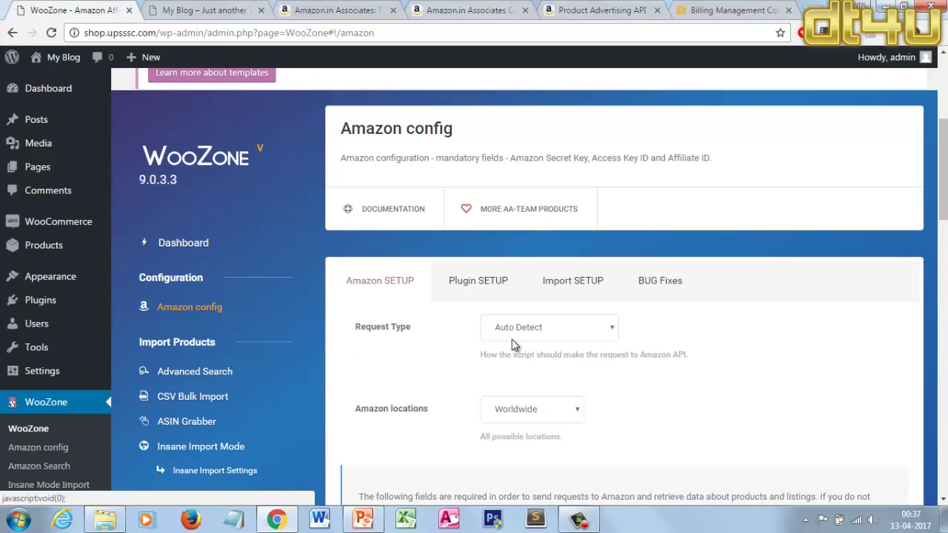
{"action": "scroll", "coordinate": [468, 303], "scroll_direction": "down", "scroll_amount": 1}
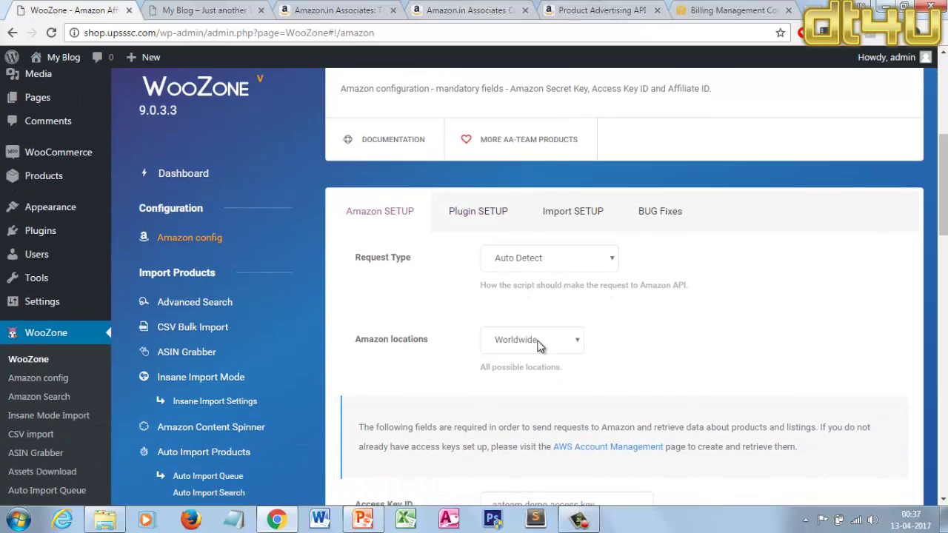
{"action": "scroll", "coordinate": [723, 289], "scroll_direction": "down", "scroll_amount": 1}
{"action": "scroll", "coordinate": [723, 288], "scroll_direction": "down", "scroll_amount": 2}
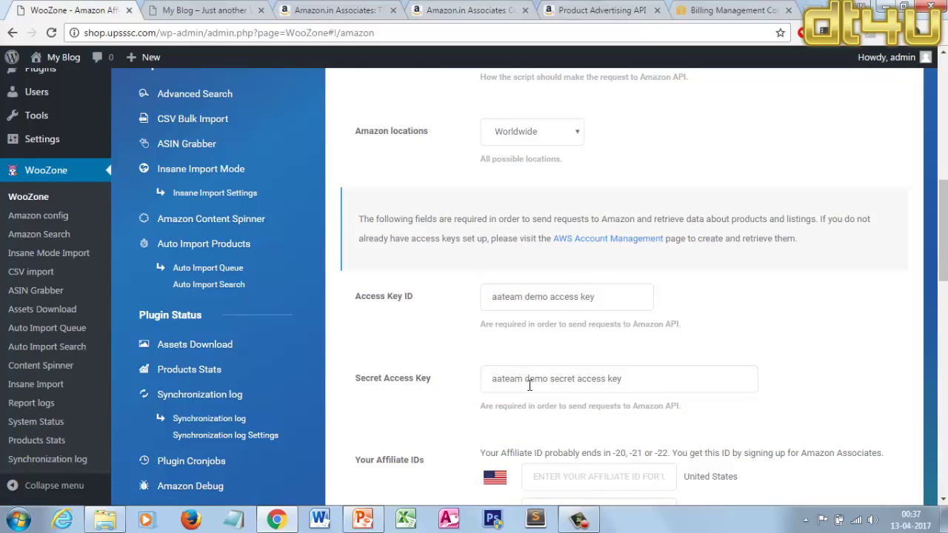
{"action": "scroll", "coordinate": [530, 385], "scroll_direction": "down", "scroll_amount": 3}
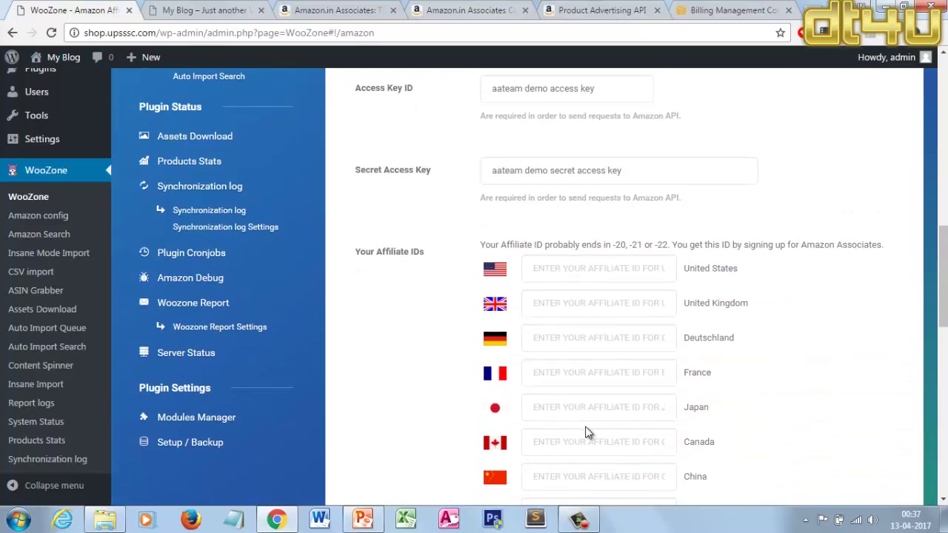
{"action": "scroll", "coordinate": [585, 432], "scroll_direction": "down", "scroll_amount": 2}
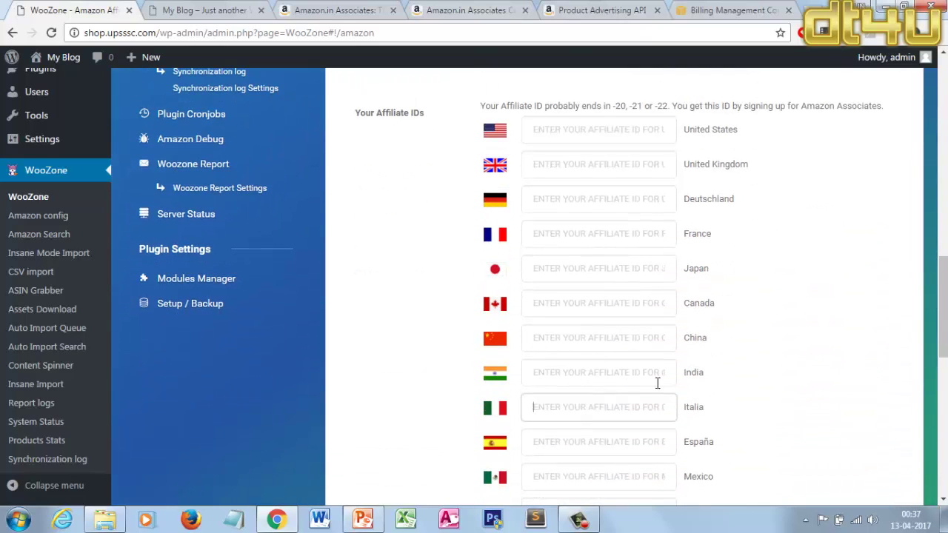
{"action": "scroll", "coordinate": [734, 342], "scroll_direction": "up", "scroll_amount": 1}
{"action": "scroll", "coordinate": [734, 344], "scroll_direction": "up", "scroll_amount": 3}
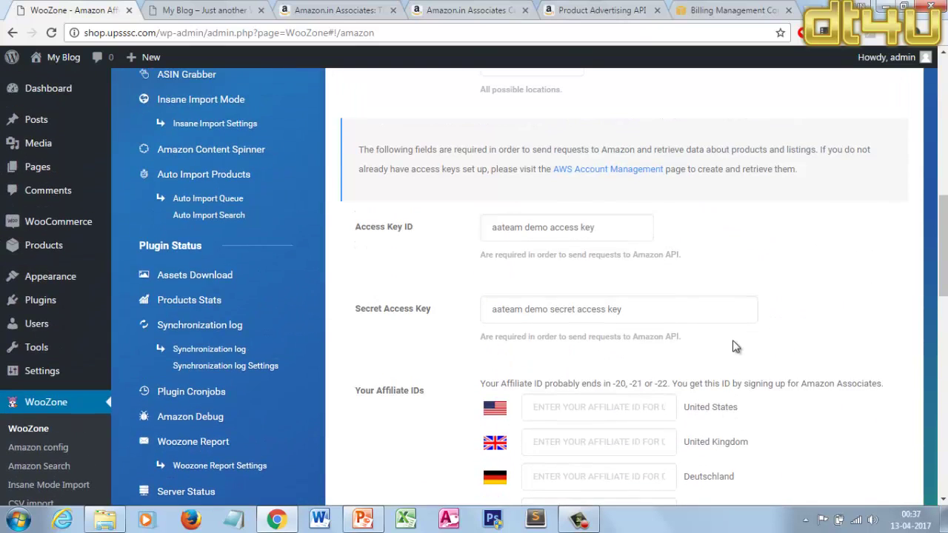
Step: Review the Product Advertising API sign-up page and locate its entry among the tools in Amazon.in Associates Central
{"action": "left_click", "coordinate": [197, 10]}
{"action": "left_click", "coordinate": [297, 6]}
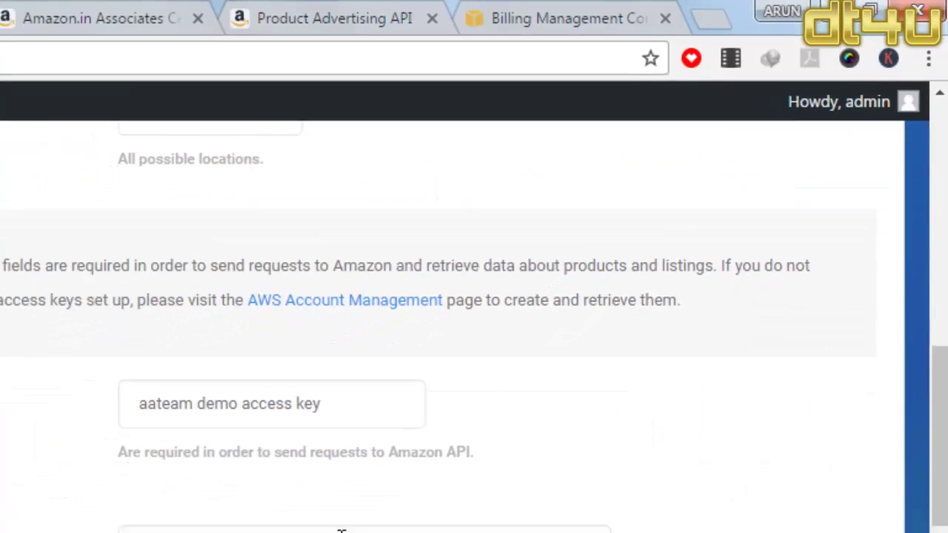
{"action": "scroll", "coordinate": [333, 511], "scroll_direction": "down", "scroll_amount": 2}
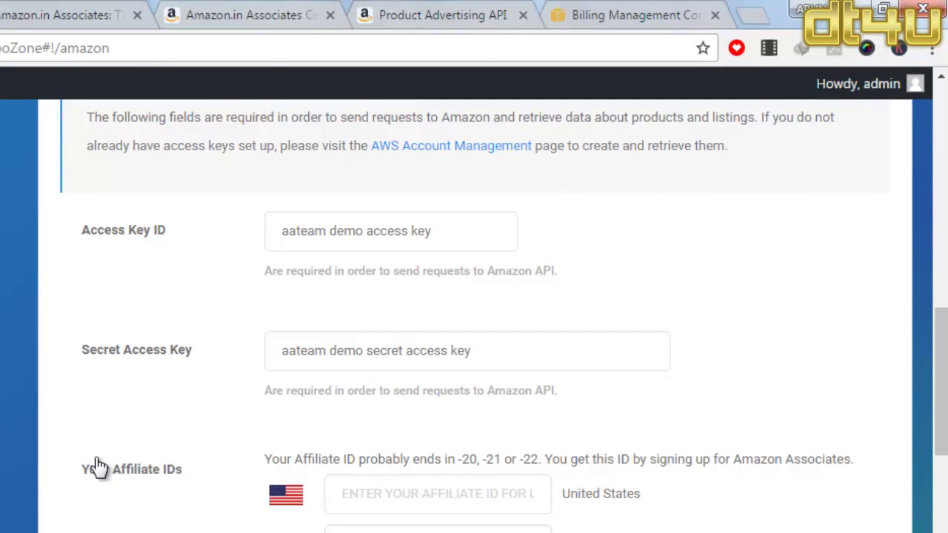
{"action": "left_click", "coordinate": [429, 12]}
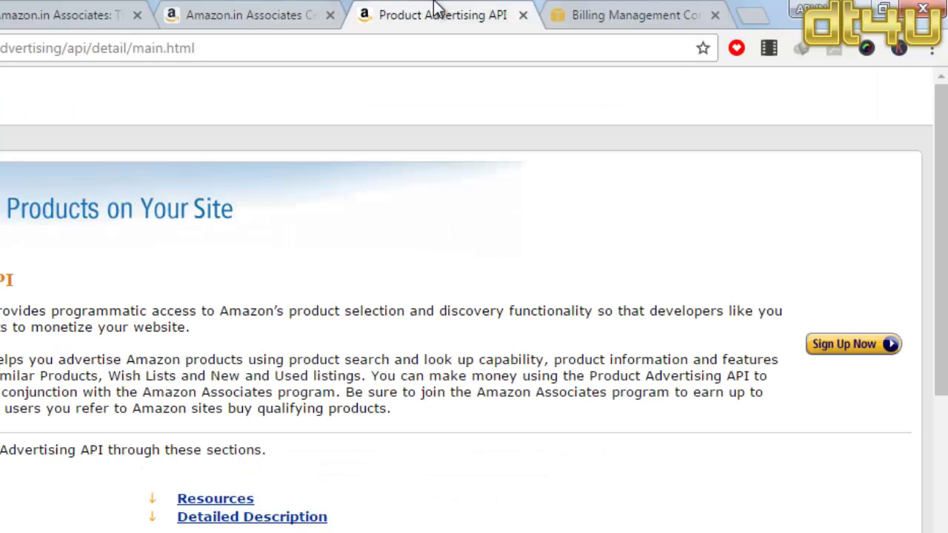
{"action": "left_click", "coordinate": [238, 10]}
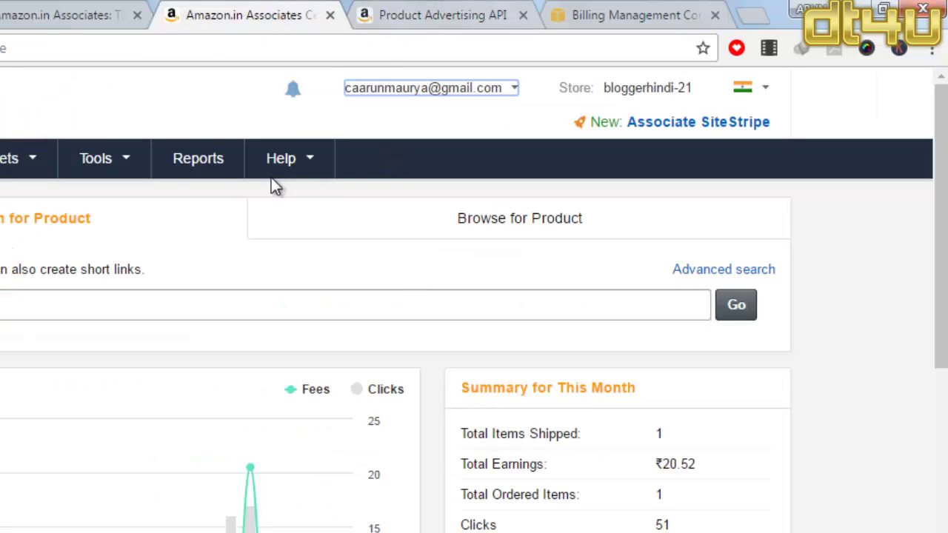
{"action": "mouse_move", "coordinate": [76, 175]}
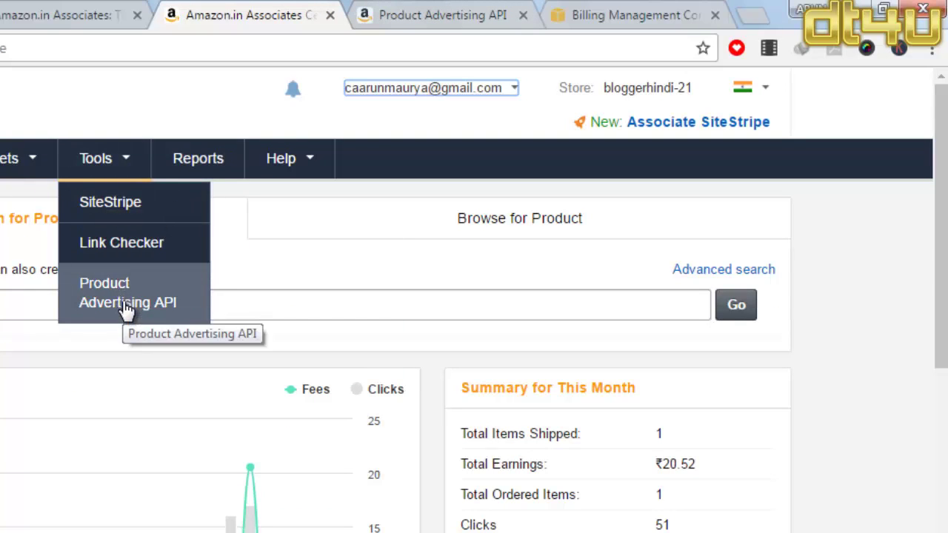
{"action": "left_click", "coordinate": [387, 17]}
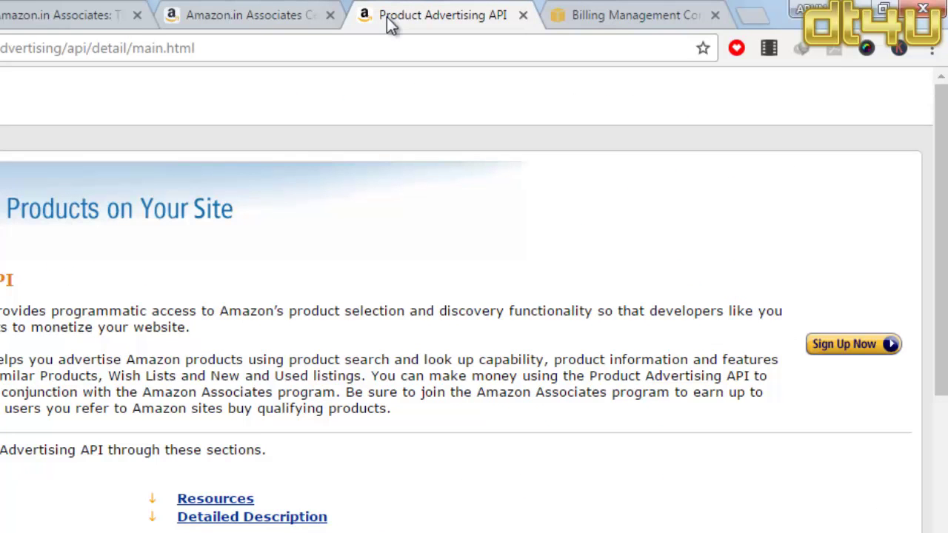
Step: Switch to the AWS billing console, locate My Security Credentials in the account options, and return to the WooZone configuration
{"action": "left_click", "coordinate": [620, 9]}
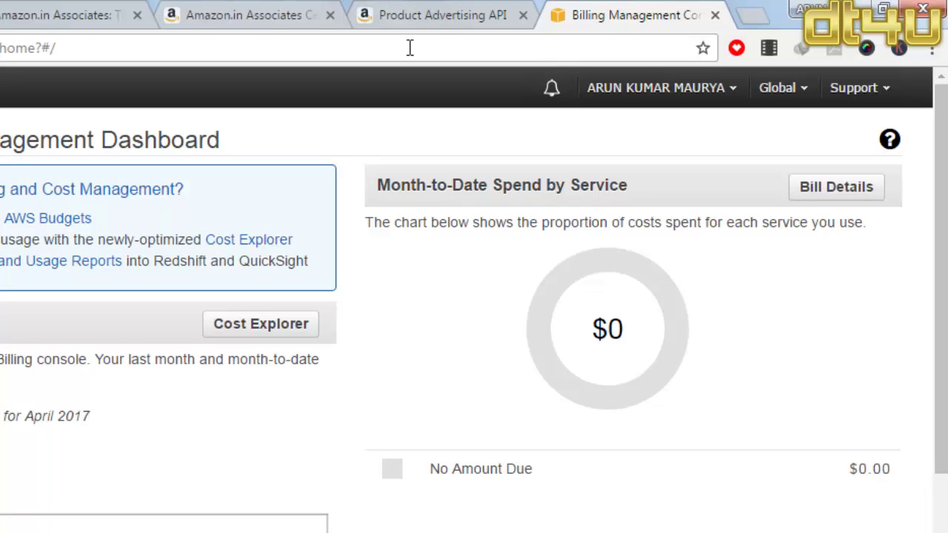
{"action": "left_click", "coordinate": [715, 89]}
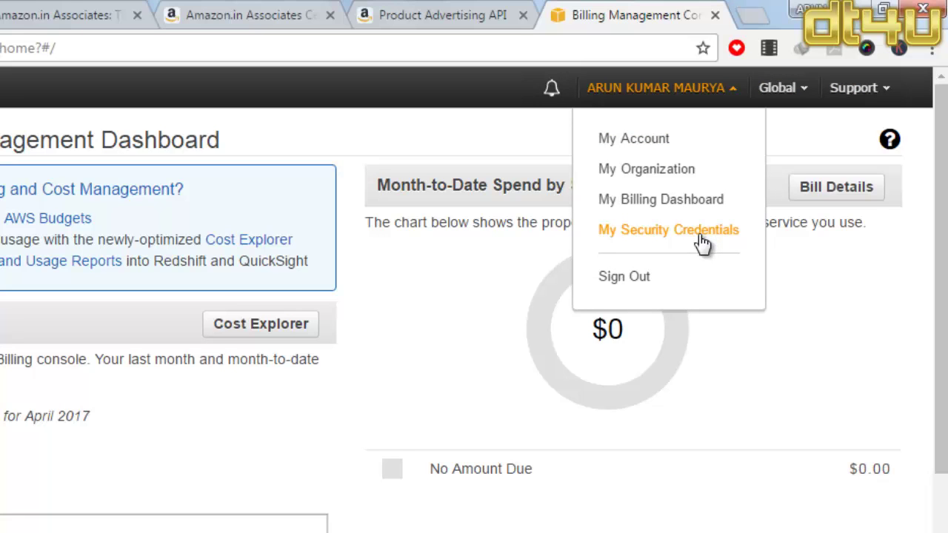
{"action": "left_click", "coordinate": [465, 2]}
{"action": "left_click", "coordinate": [4, 9]}
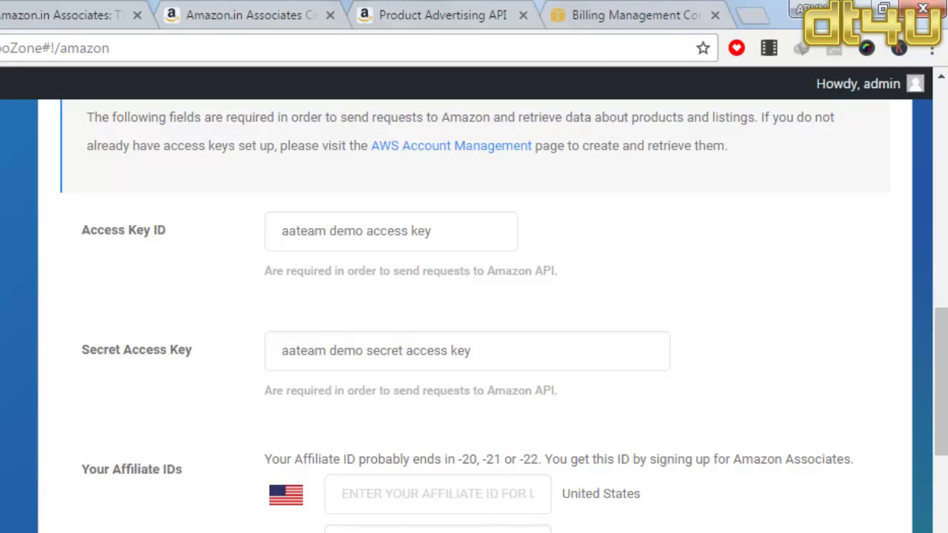
Step: Set the Main Affiliate ID to India in WooZone's Amazon SETUP
{"action": "scroll", "coordinate": [345, 364], "scroll_direction": "down", "scroll_amount": 1}
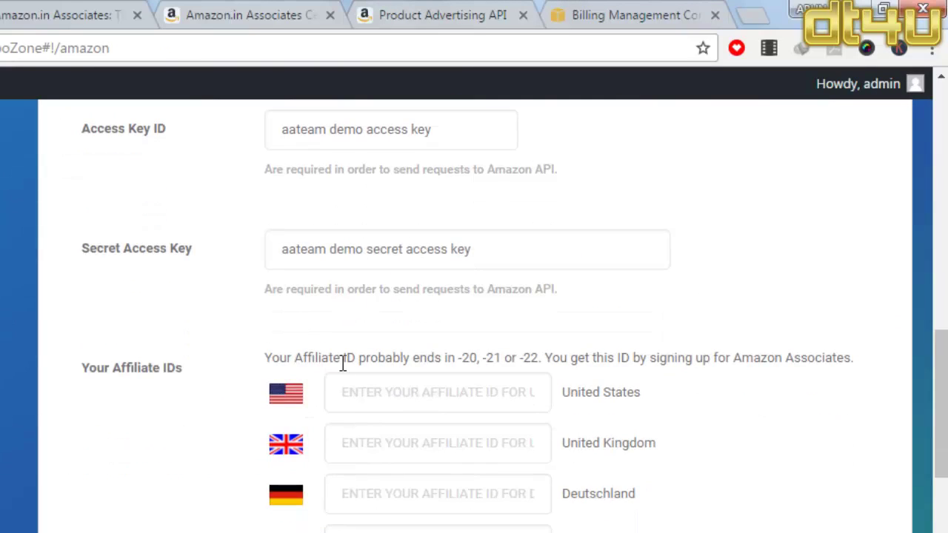
{"action": "scroll", "coordinate": [343, 362], "scroll_direction": "up", "scroll_amount": 1}
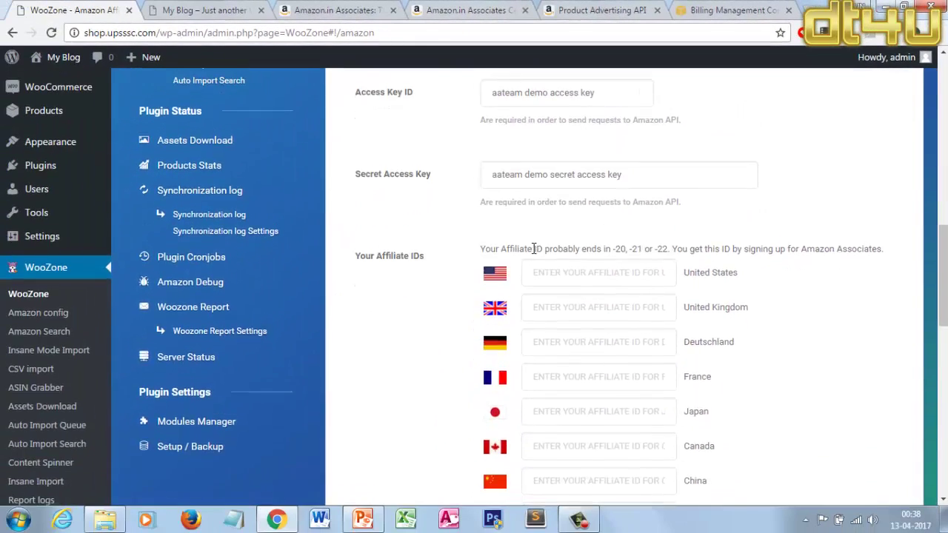
{"action": "scroll", "coordinate": [404, 325], "scroll_direction": "up", "scroll_amount": 1}
{"action": "left_click", "coordinate": [541, 226]}
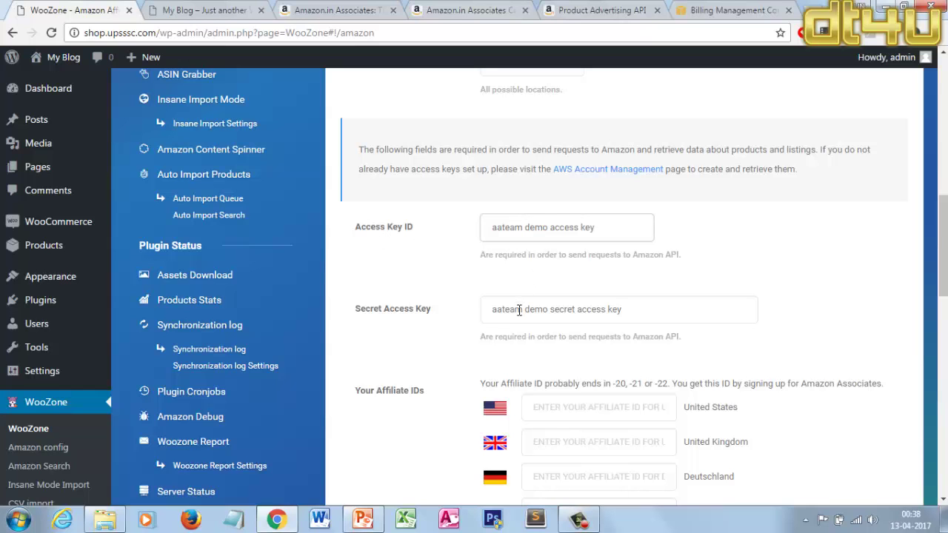
{"action": "scroll", "coordinate": [518, 310], "scroll_direction": "down", "scroll_amount": 8}
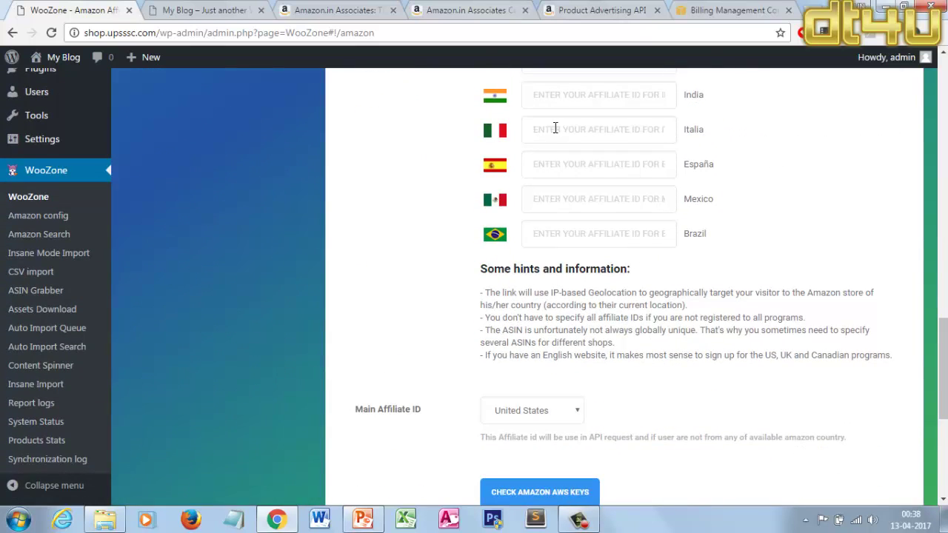
{"action": "left_click", "coordinate": [556, 417]}
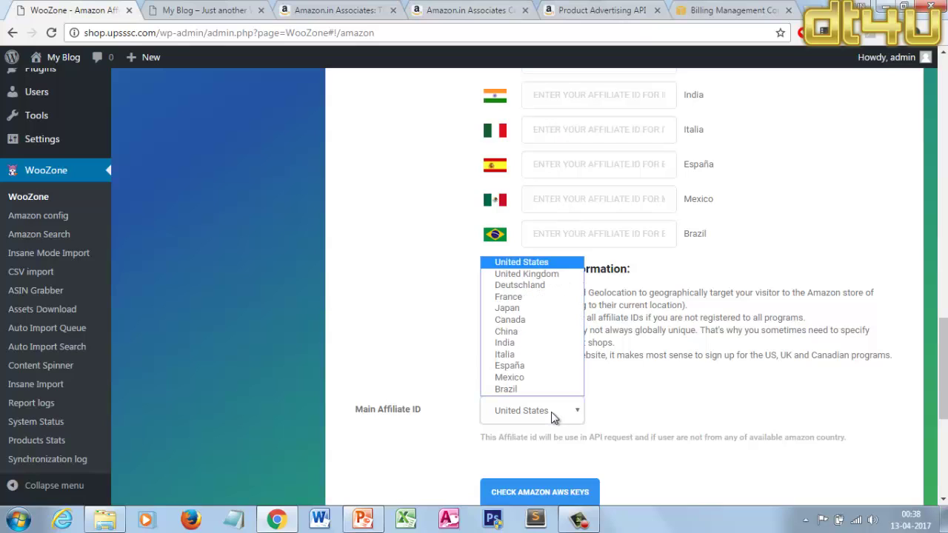
{"action": "left_click", "coordinate": [532, 344]}
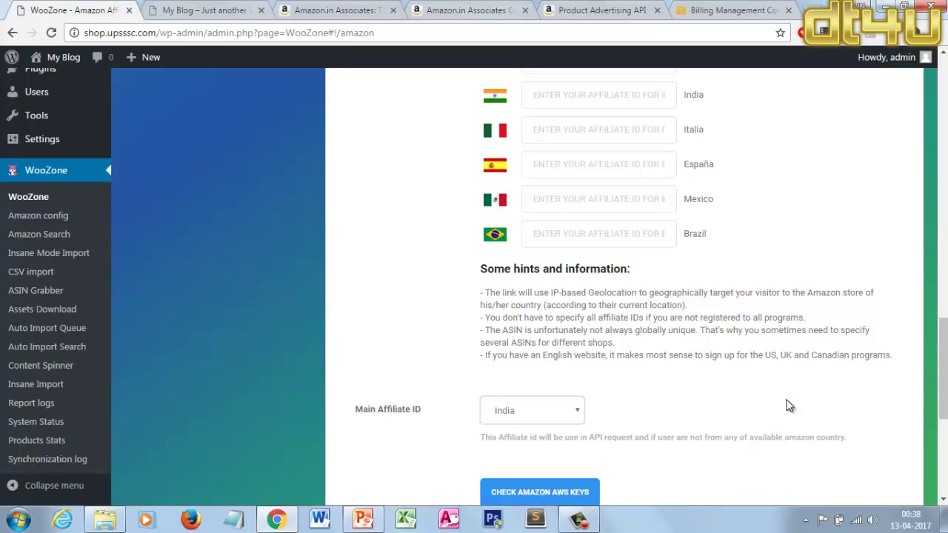
{"action": "scroll", "coordinate": [778, 406], "scroll_direction": "down", "scroll_amount": 5}
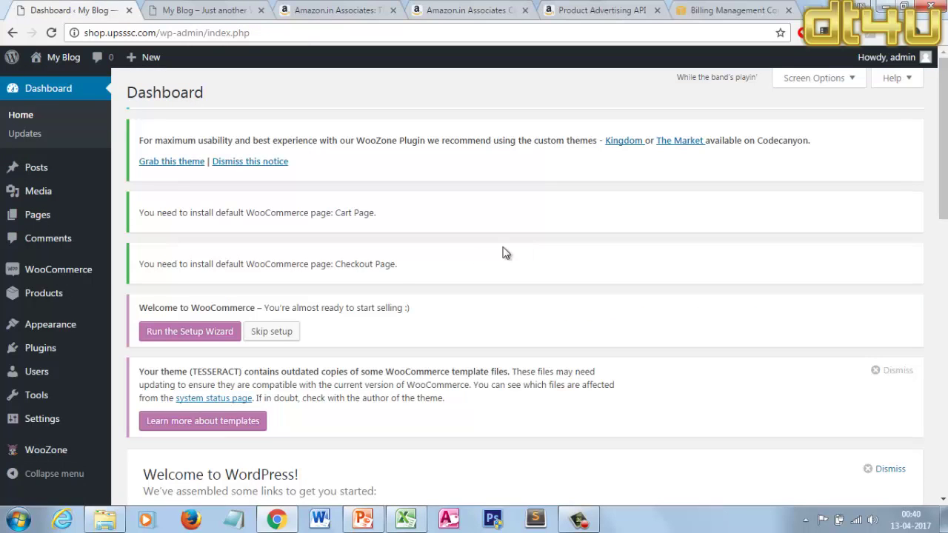
Step: Skip the WooCommerce setup wizard from the dashboard notice
{"action": "mouse_move", "coordinate": [62, 280]}
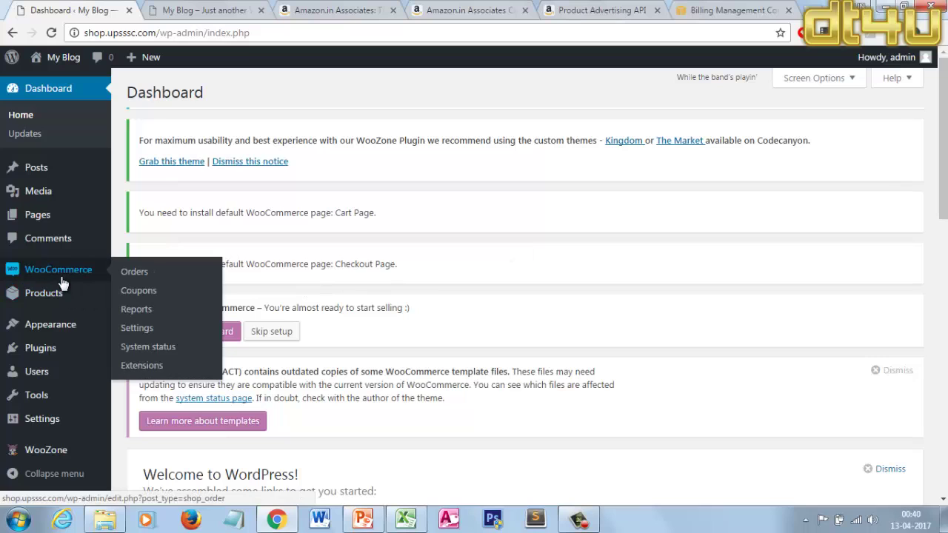
{"action": "left_click", "coordinate": [142, 366]}
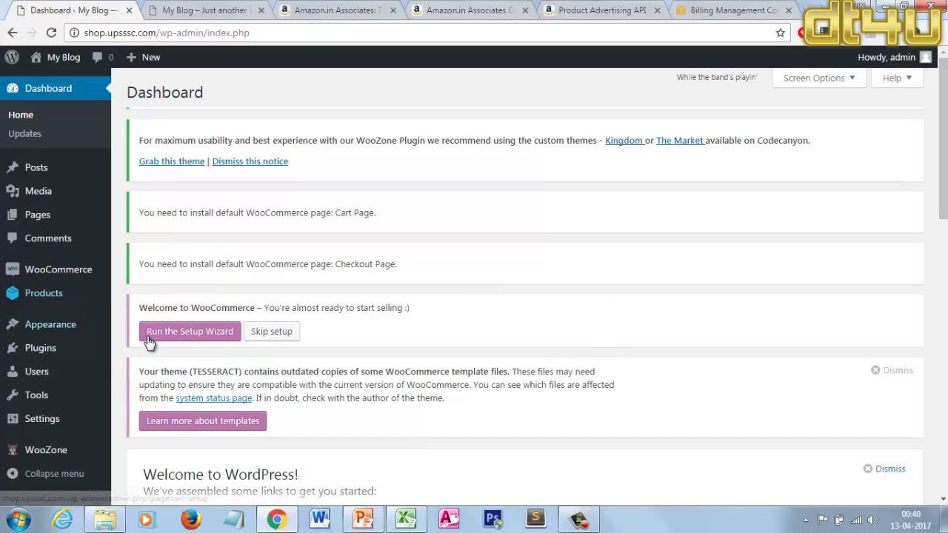
{"action": "left_click", "coordinate": [271, 332]}
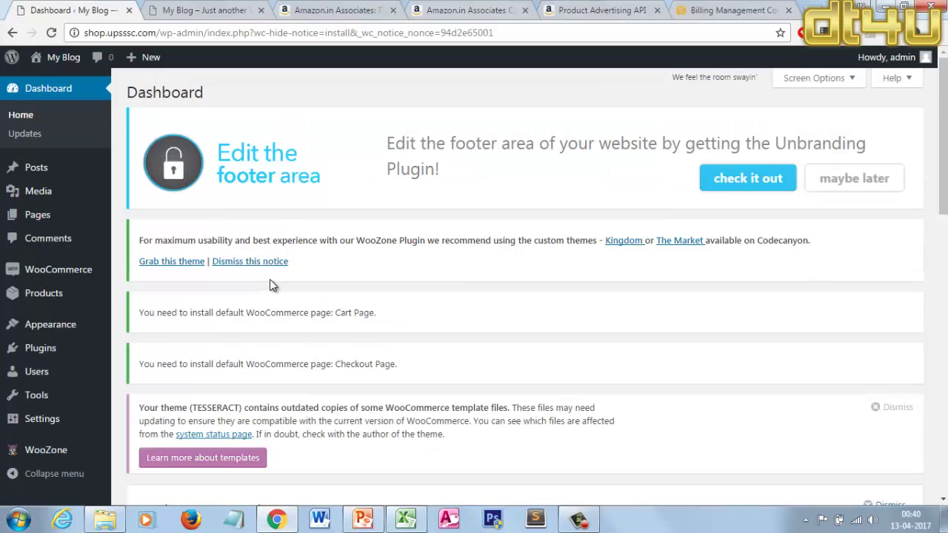
Step: Open the WooCommerce settings in a new browser tab and switch to it to show the General options
{"action": "scroll", "coordinate": [269, 279], "scroll_direction": "down", "scroll_amount": 2}
{"action": "mouse_move", "coordinate": [46, 274]}
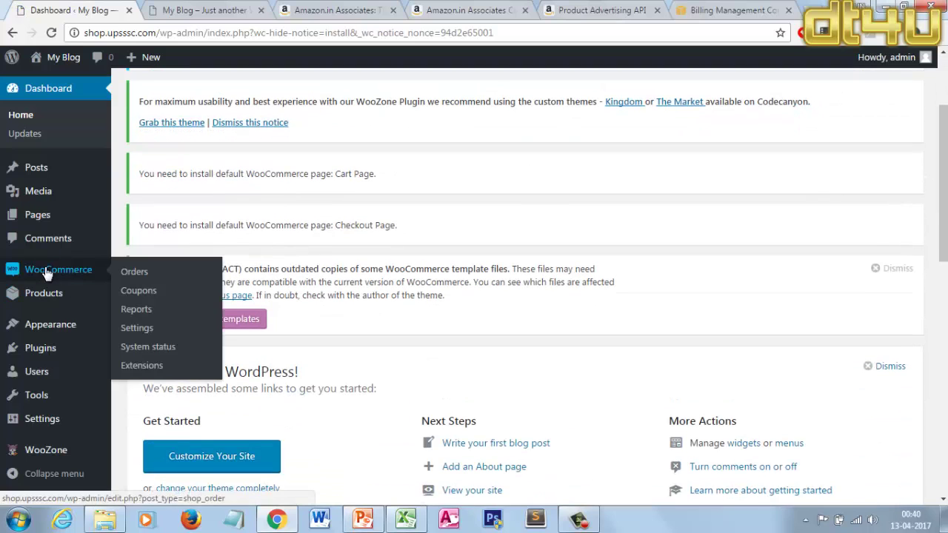
{"action": "right_click", "coordinate": [139, 329]}
{"action": "left_click", "coordinate": [178, 333]}
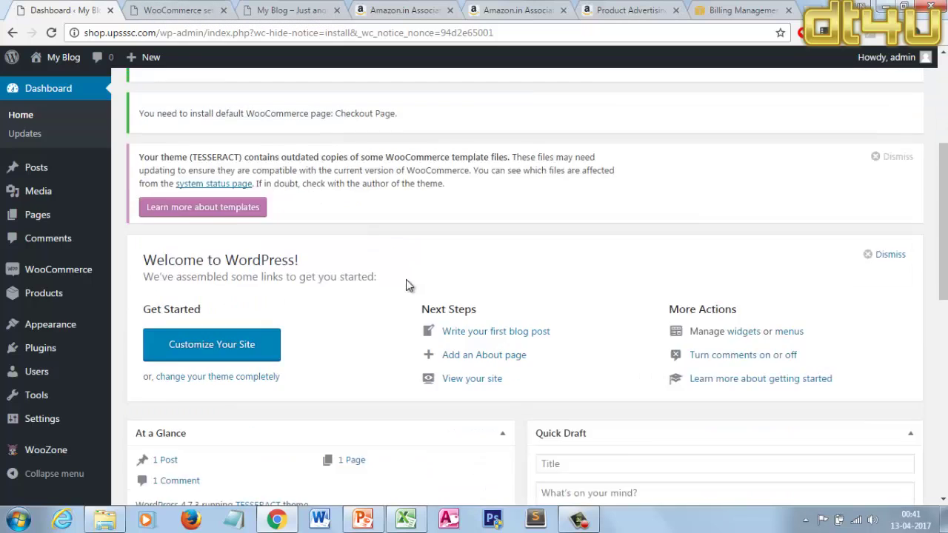
{"action": "scroll", "coordinate": [406, 279], "scroll_direction": "down", "scroll_amount": 5}
{"action": "left_click", "coordinate": [194, 9]}
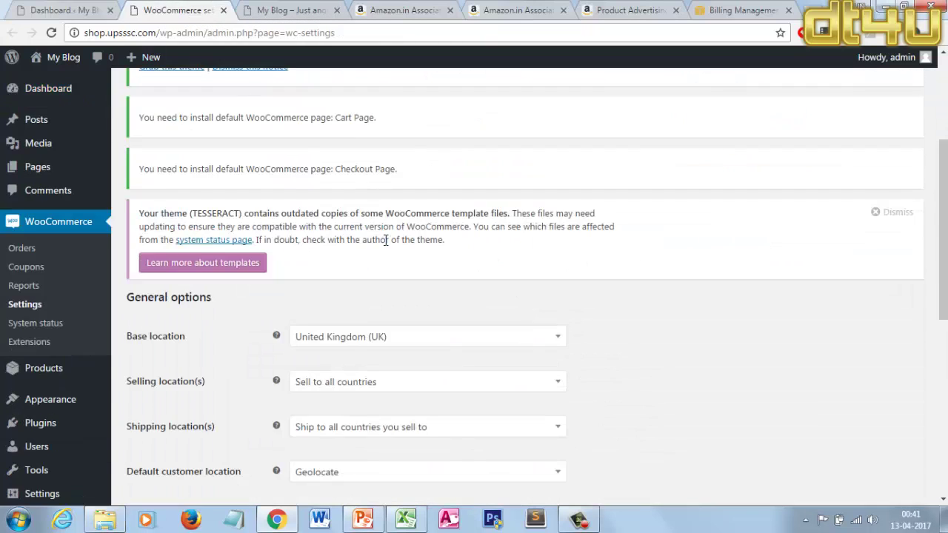
{"action": "left_click", "coordinate": [63, 8]}
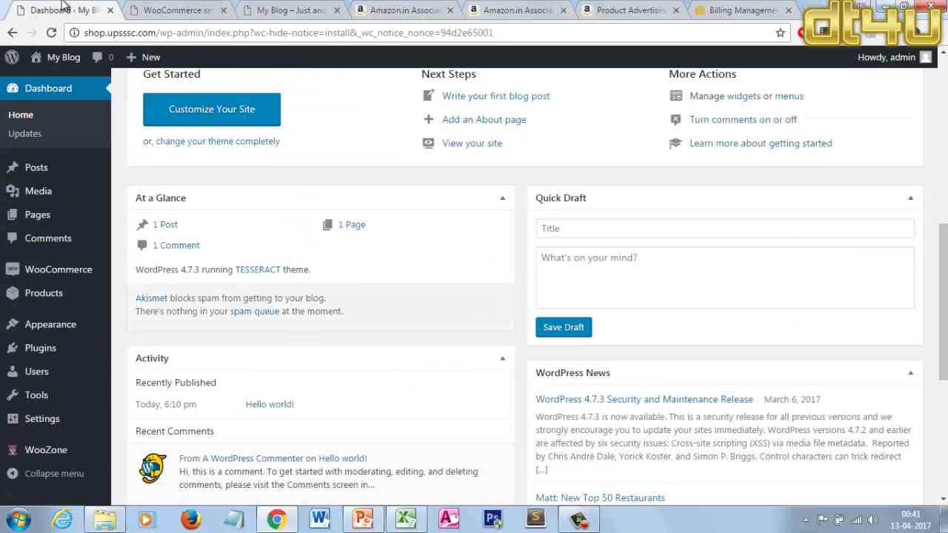
{"action": "left_click", "coordinate": [166, 8]}
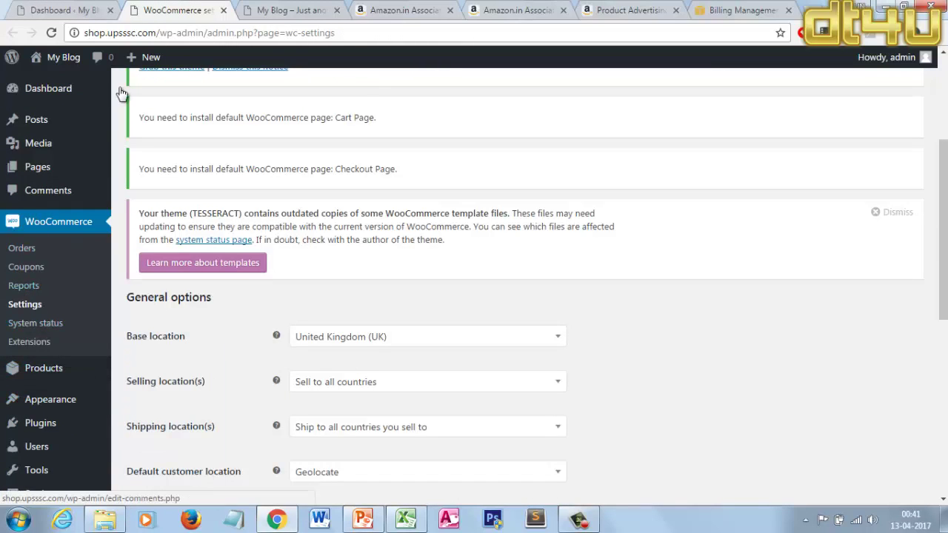
{"action": "left_click", "coordinate": [289, 8]}
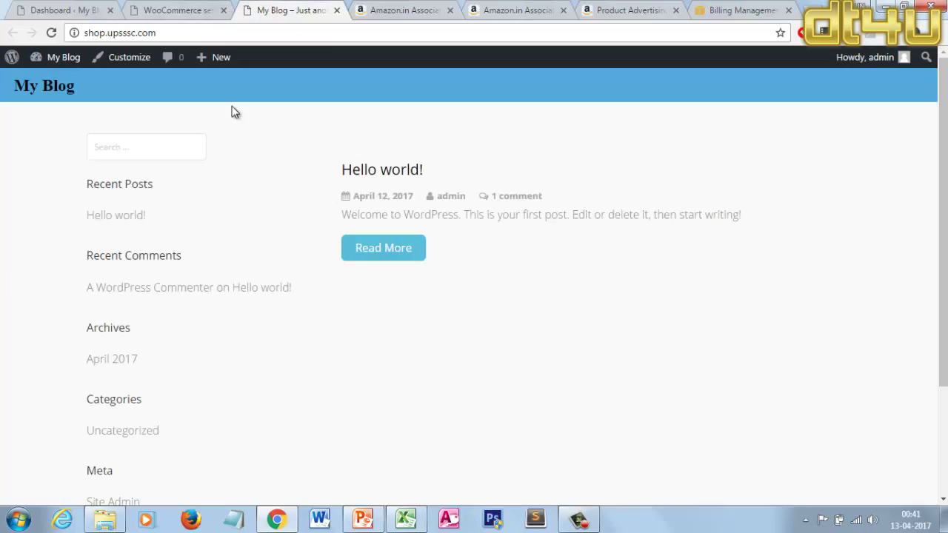
{"action": "left_click", "coordinate": [166, 7]}
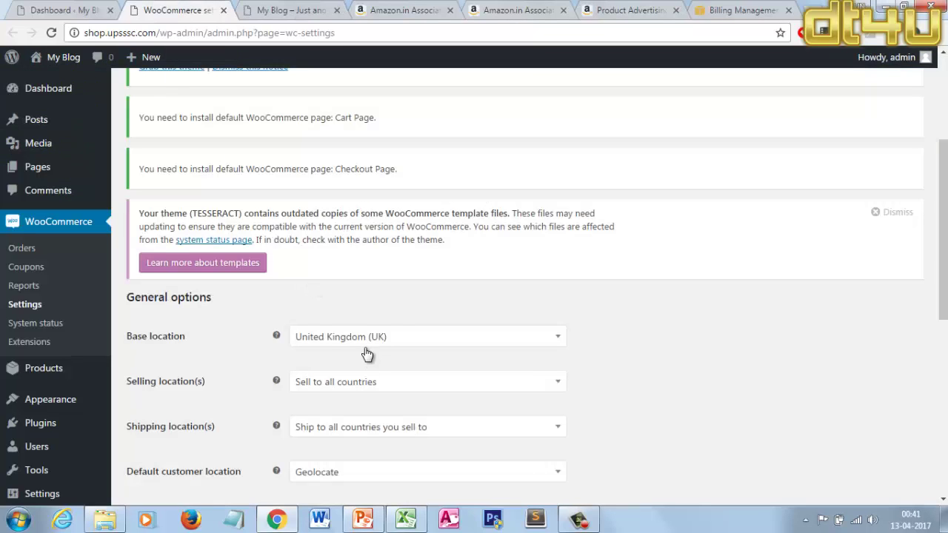
Step: Set the store's base location to India — Uttar Pradesh in the General options
{"action": "left_click", "coordinate": [372, 339]}
{"action": "scroll", "coordinate": [366, 354], "scroll_direction": "down", "scroll_amount": 2}
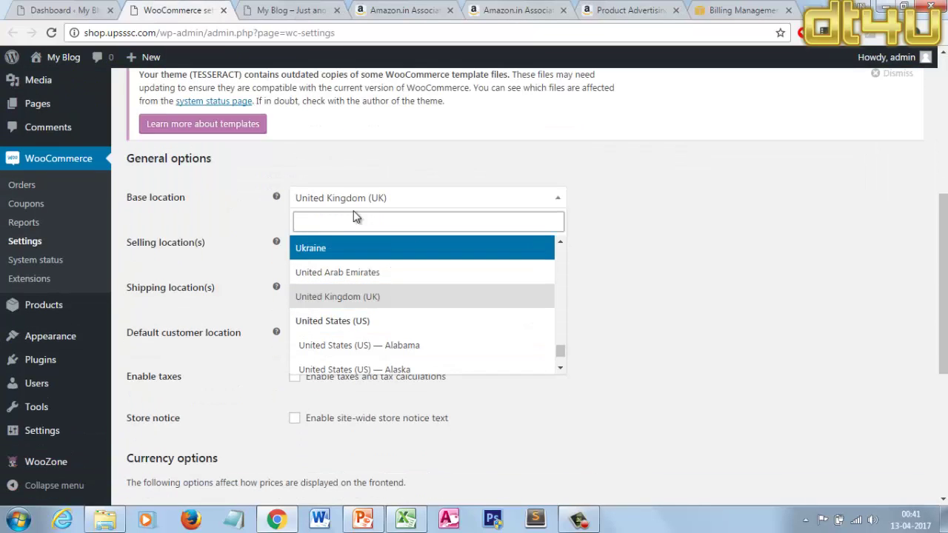
{"action": "type", "text": "ind"}
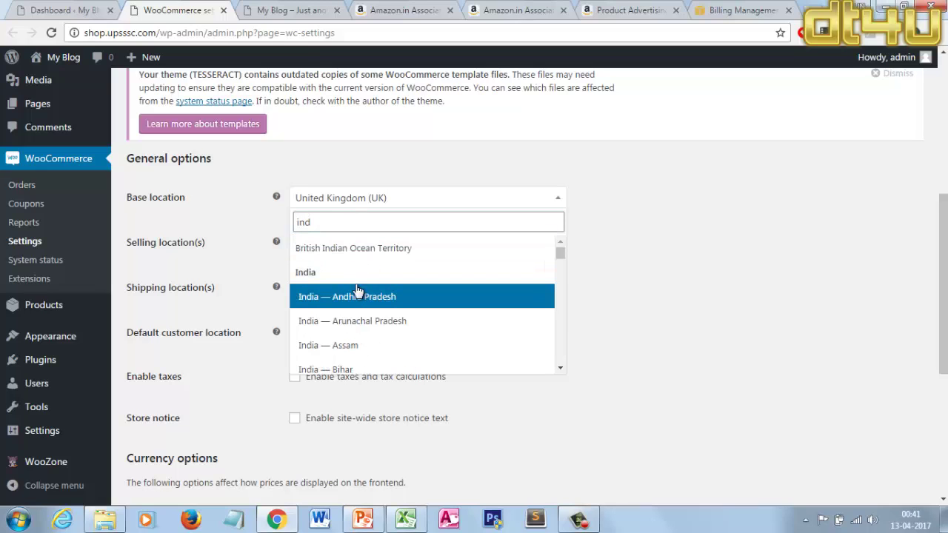
{"action": "scroll", "coordinate": [380, 311], "scroll_direction": "down", "scroll_amount": 7}
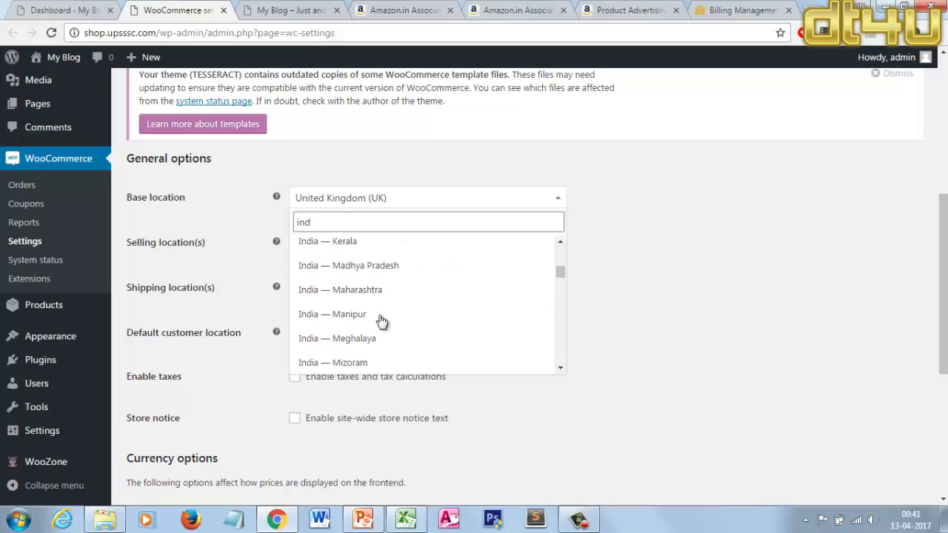
{"action": "scroll", "coordinate": [379, 329], "scroll_direction": "down", "scroll_amount": 5}
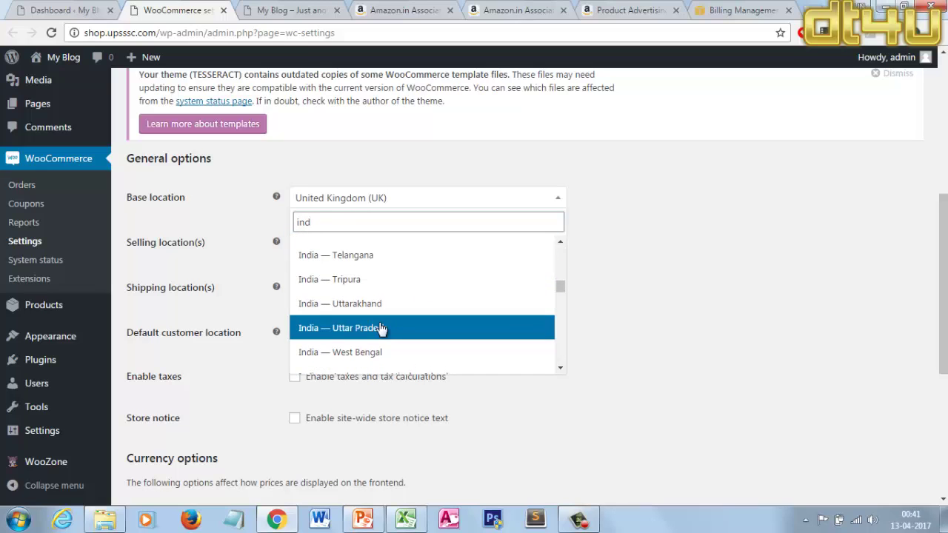
{"action": "left_click", "coordinate": [379, 328]}
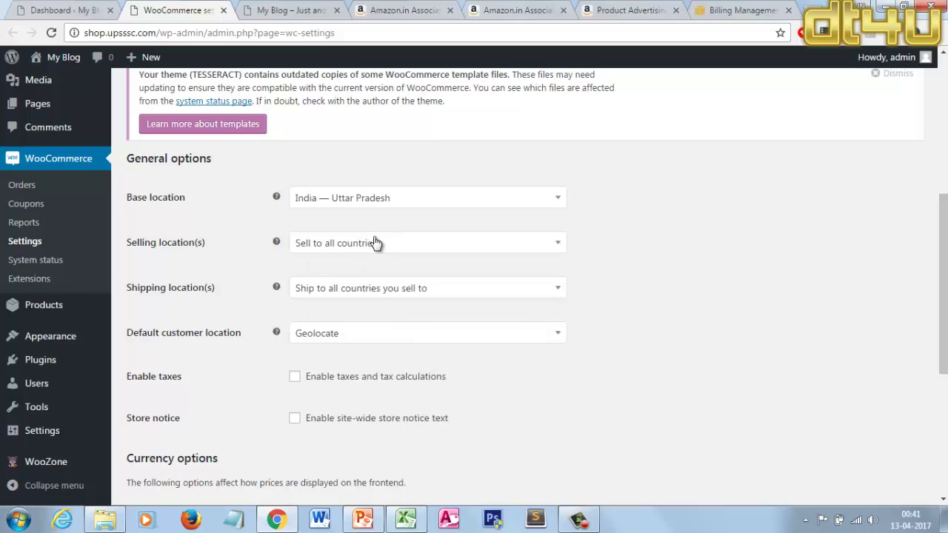
Step: Review the selling location choices and select Sell to all countries
{"action": "left_click", "coordinate": [378, 243]}
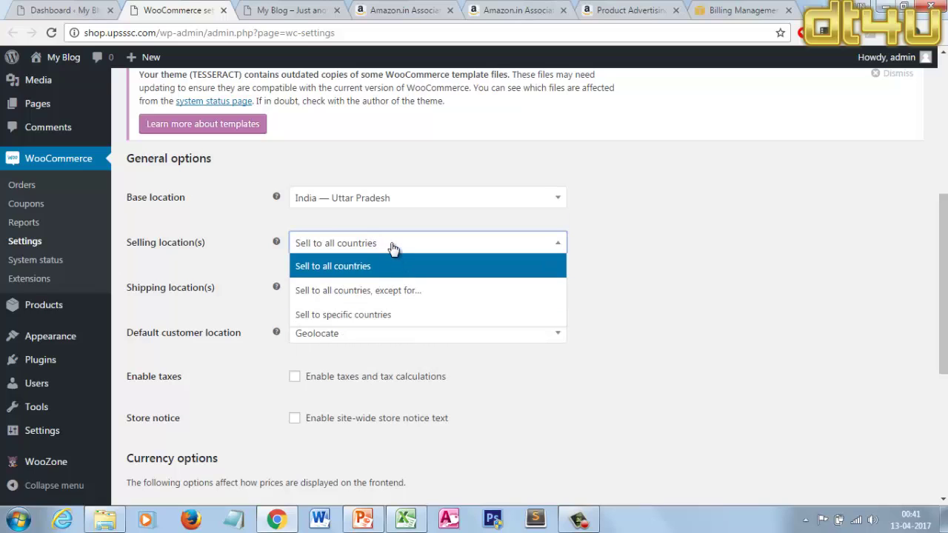
{"action": "left_click", "coordinate": [392, 247]}
{"action": "left_click", "coordinate": [392, 248]}
{"action": "left_click", "coordinate": [611, 245]}
{"action": "left_click", "coordinate": [540, 248]}
{"action": "left_click", "coordinate": [597, 272]}
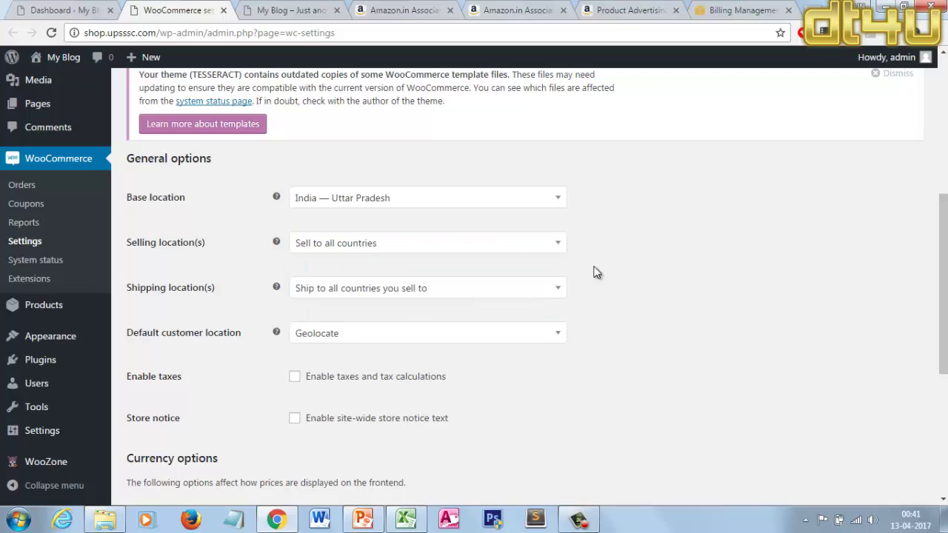
{"action": "left_click", "coordinate": [455, 245]}
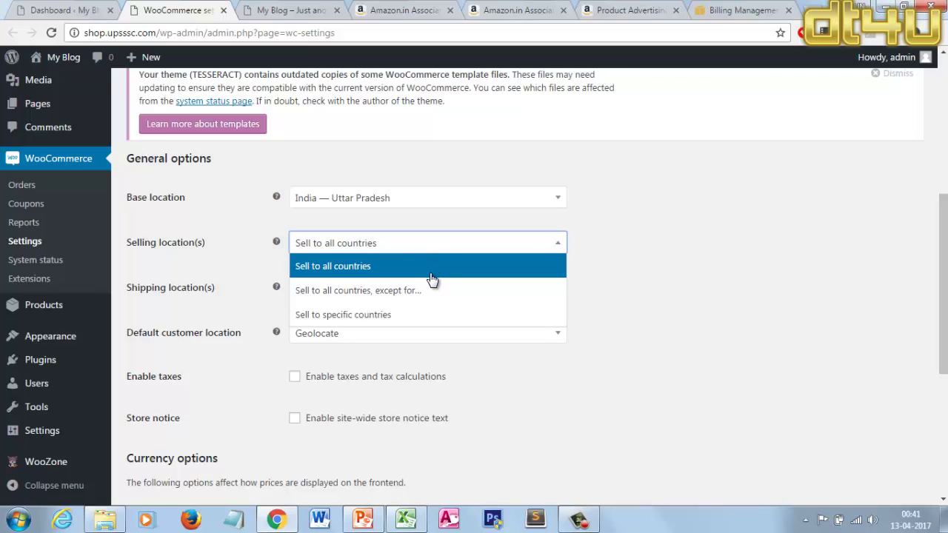
{"action": "left_click", "coordinate": [435, 279]}
Step: Review the choices for shipping locations and default customer location without changing them
{"action": "scroll", "coordinate": [671, 312], "scroll_direction": "down", "scroll_amount": 1}
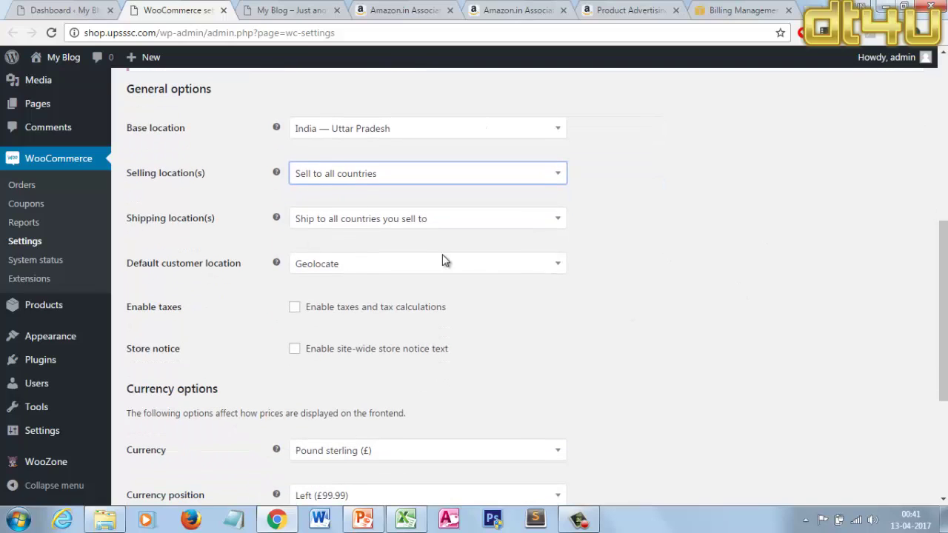
{"action": "left_click", "coordinate": [406, 226]}
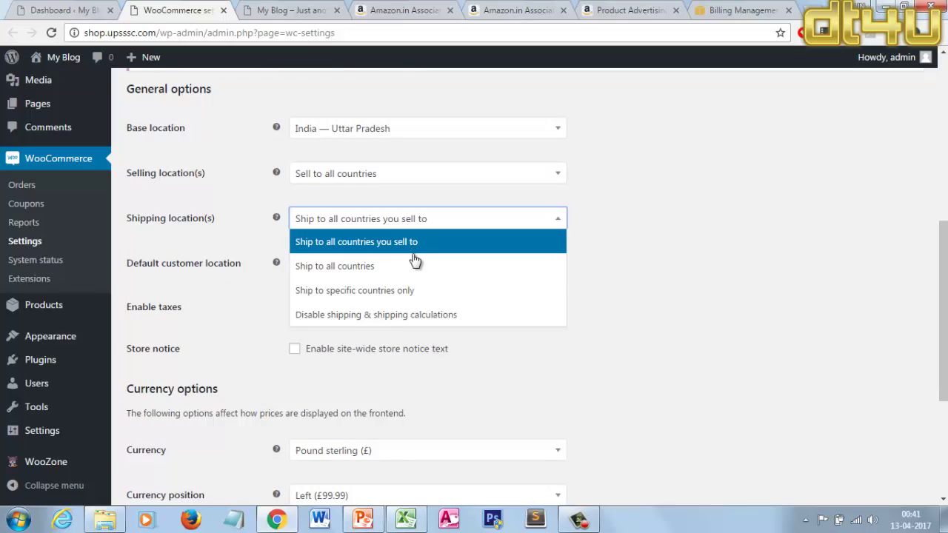
{"action": "left_click", "coordinate": [674, 243]}
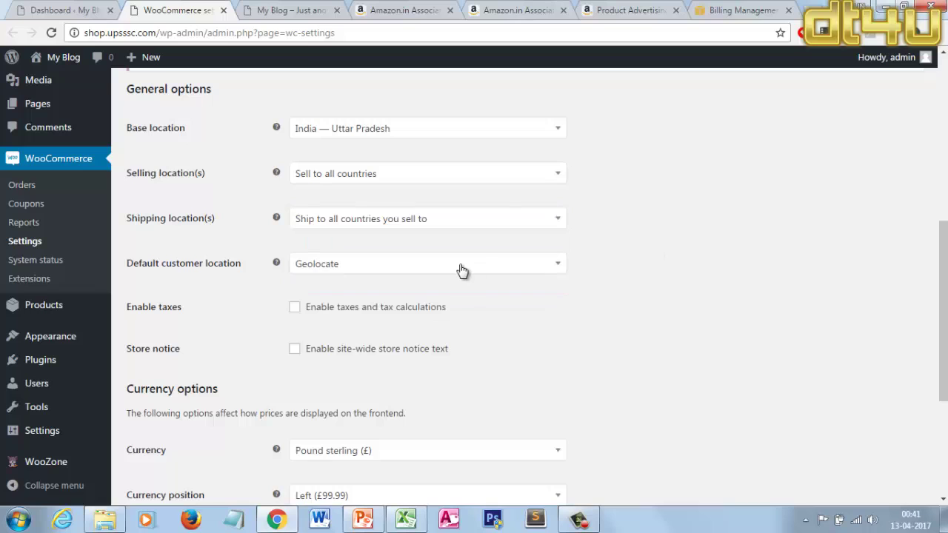
{"action": "left_click", "coordinate": [461, 268]}
{"action": "left_click", "coordinate": [461, 268]}
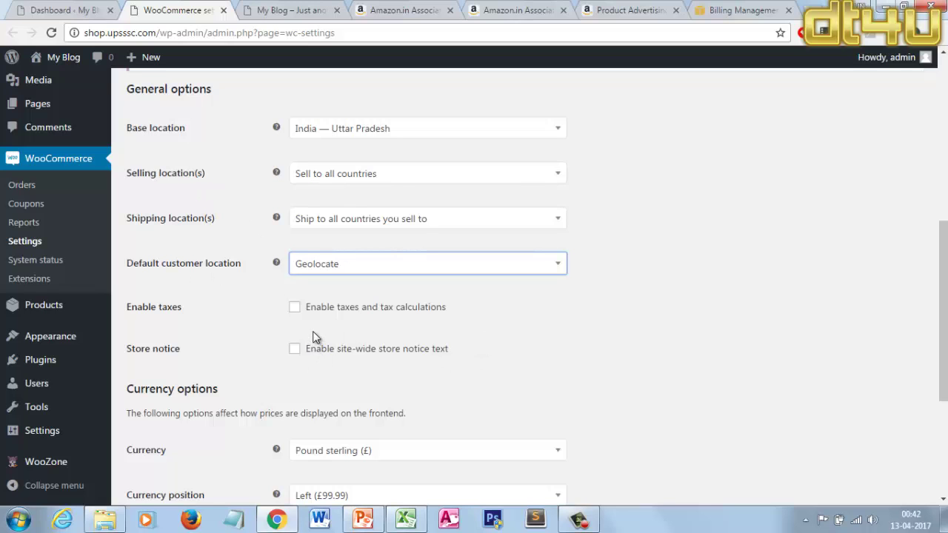
Step: Set the store currency to Indian rupee (₹) in the Currency options
{"action": "scroll", "coordinate": [311, 325], "scroll_direction": "down", "scroll_amount": 2}
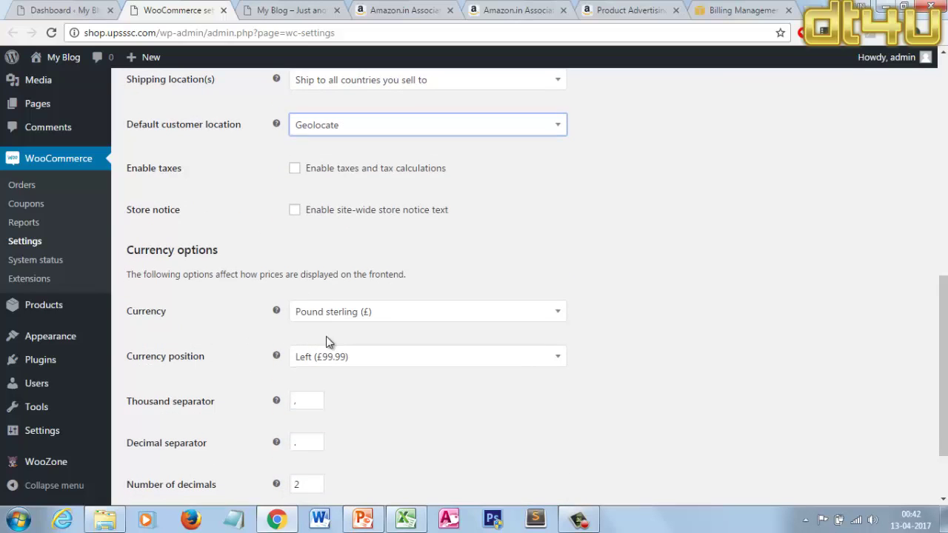
{"action": "left_click", "coordinate": [337, 317]}
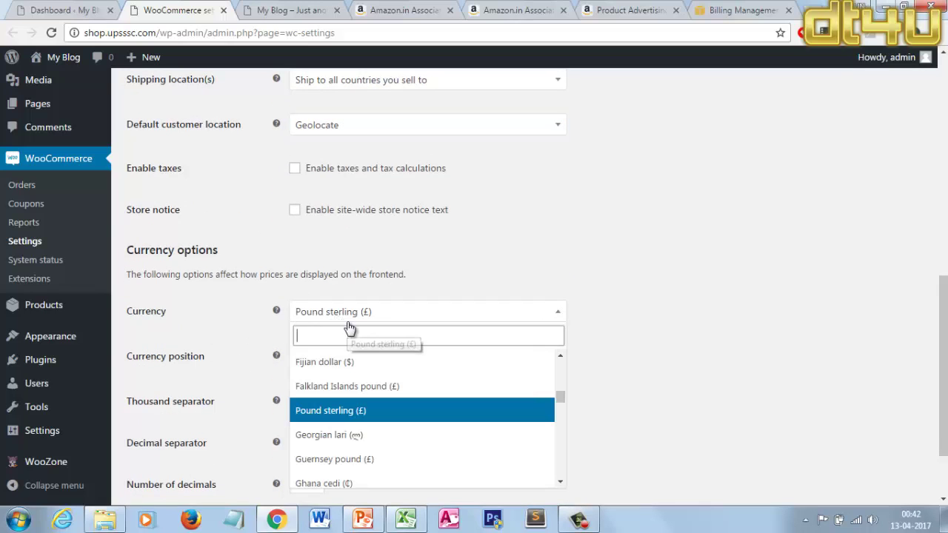
{"action": "type", "text": "rup"}
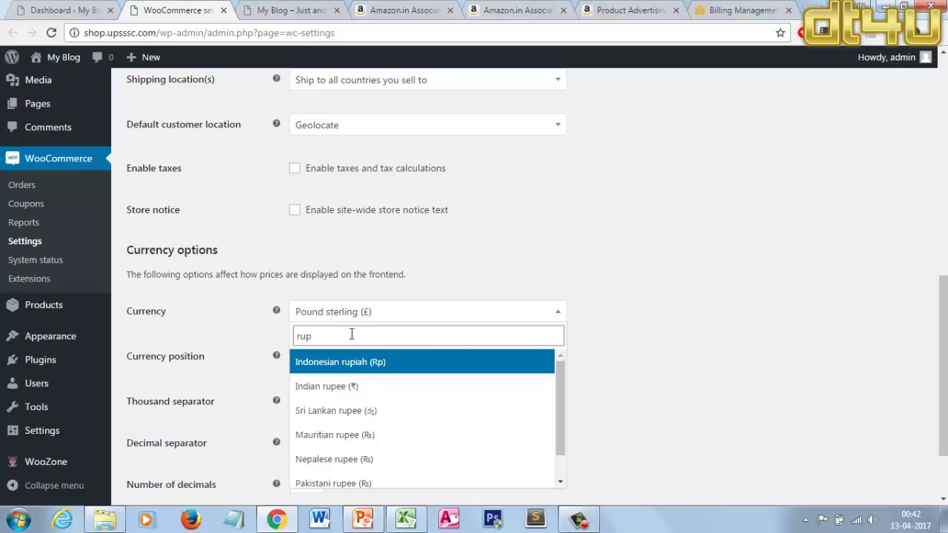
{"action": "left_click", "coordinate": [359, 384]}
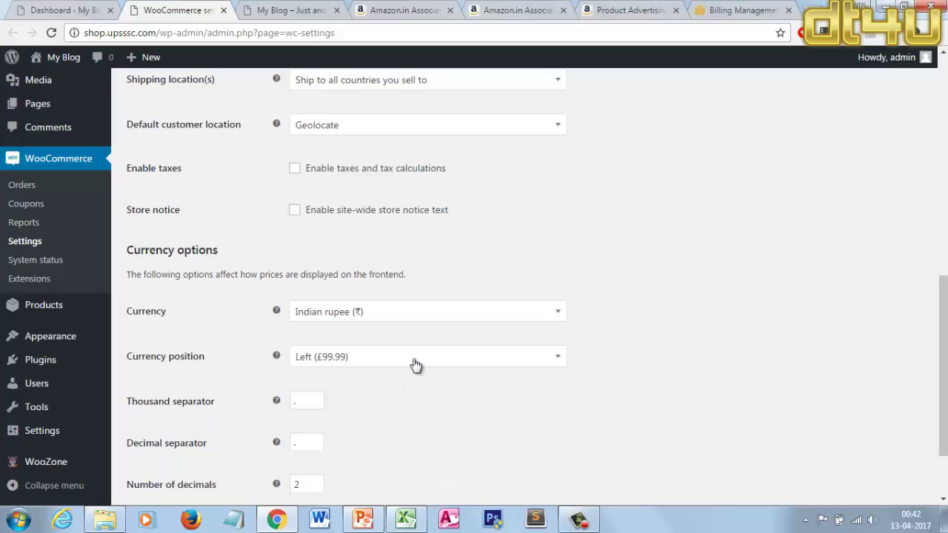
Step: Review the currency position and decimal separator settings and save the General settings
{"action": "scroll", "coordinate": [576, 355], "scroll_direction": "down", "scroll_amount": 1}
{"action": "scroll", "coordinate": [576, 354], "scroll_direction": "down", "scroll_amount": 1}
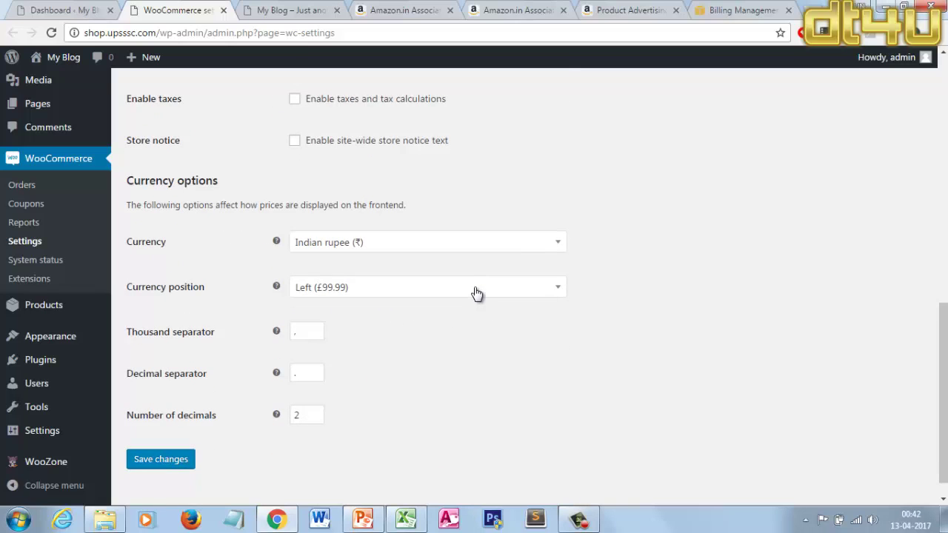
{"action": "left_click", "coordinate": [476, 292]}
{"action": "left_click", "coordinate": [478, 292]}
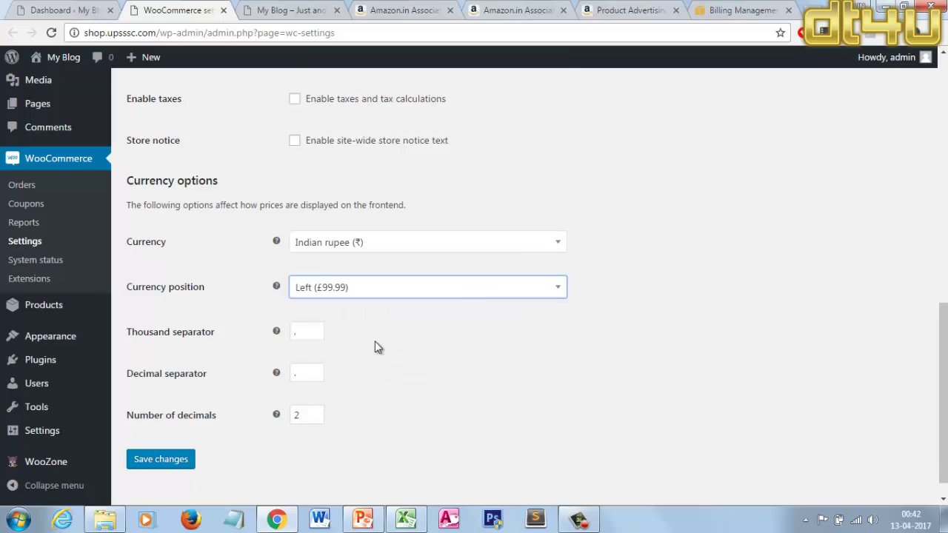
{"action": "scroll", "coordinate": [392, 362], "scroll_direction": "down", "scroll_amount": 1}
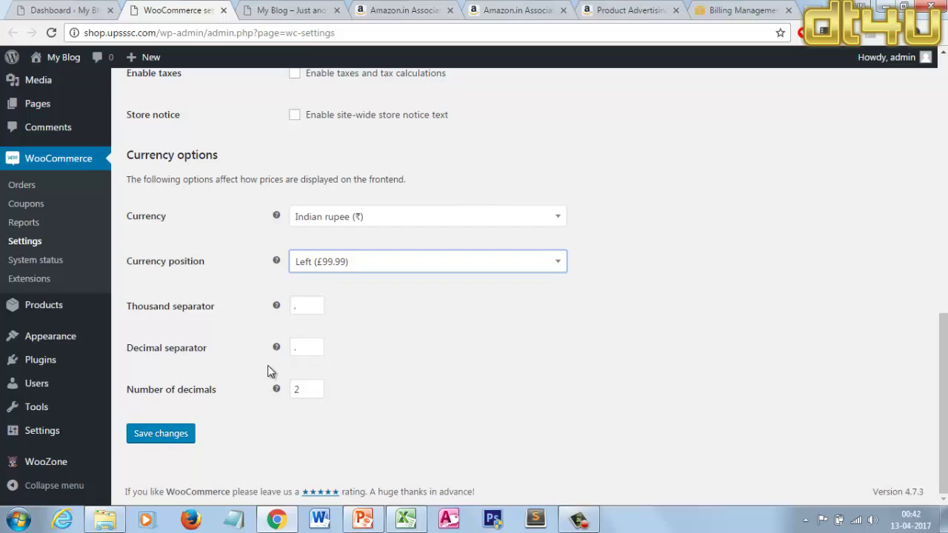
{"action": "left_click", "coordinate": [306, 351]}
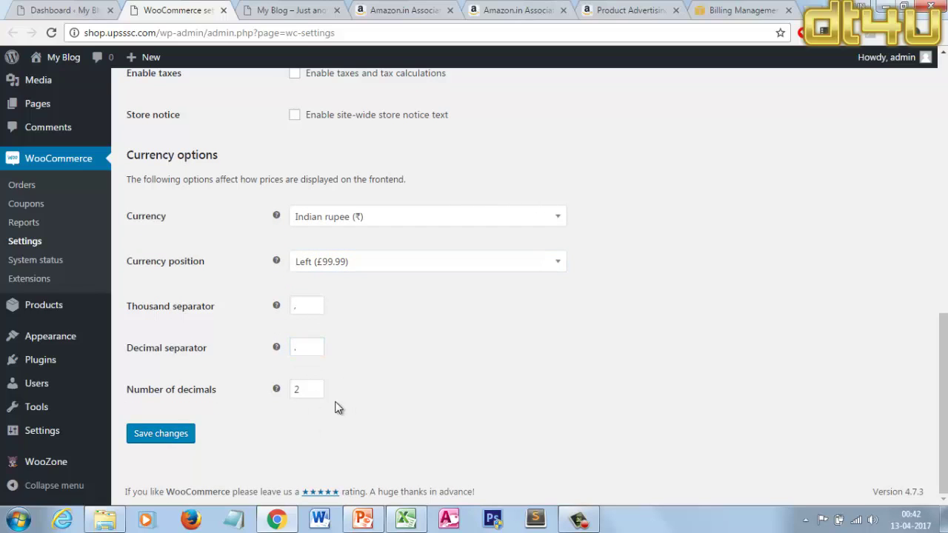
{"action": "left_click", "coordinate": [180, 442]}
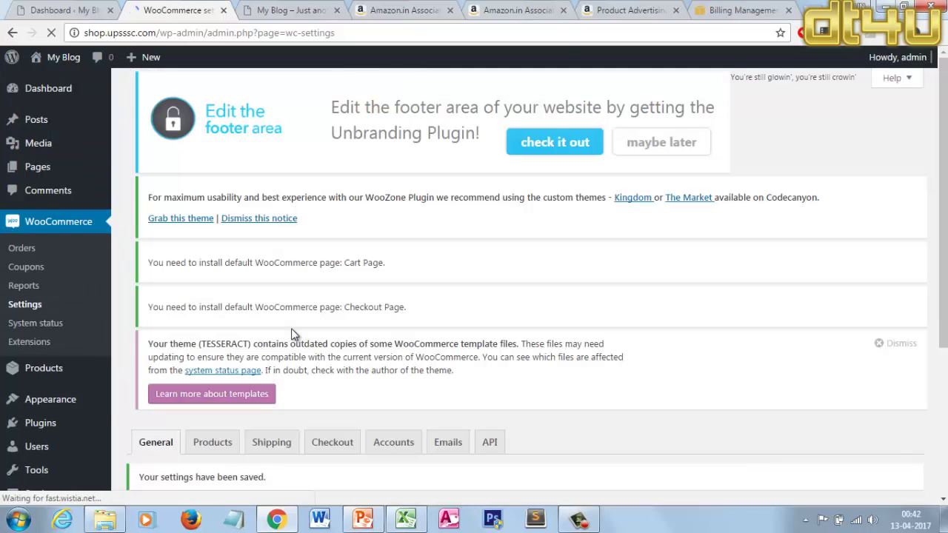
Step: Check the saved General settings, then open the WooCommerce Products settings and save their existing measurement and review options
{"action": "scroll", "coordinate": [363, 349], "scroll_direction": "down", "scroll_amount": 5}
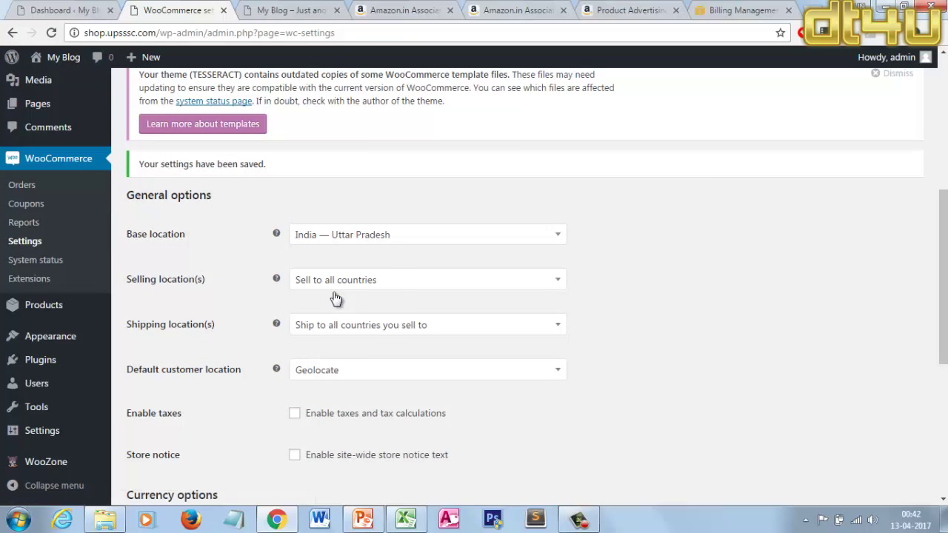
{"action": "scroll", "coordinate": [368, 324], "scroll_direction": "down", "scroll_amount": 4}
{"action": "scroll", "coordinate": [369, 323], "scroll_direction": "up", "scroll_amount": 8}
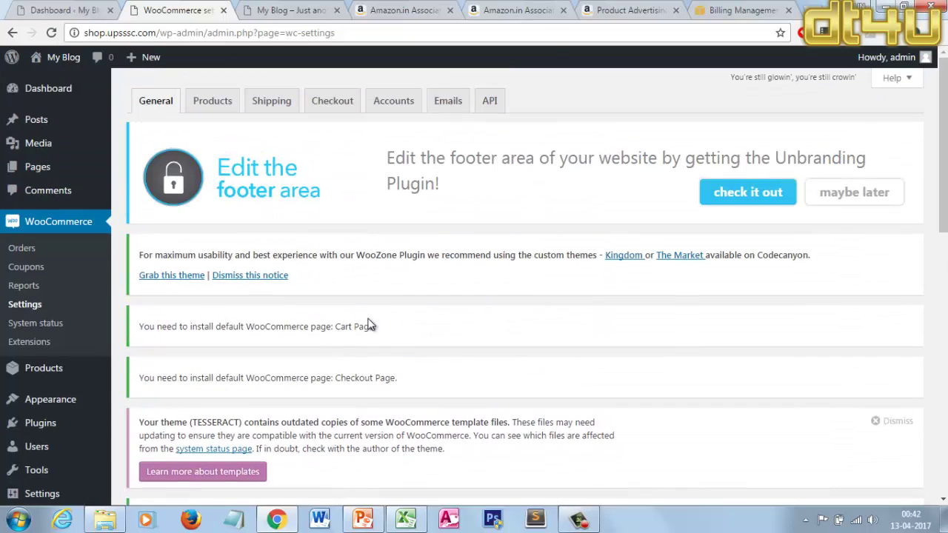
{"action": "left_click", "coordinate": [218, 100]}
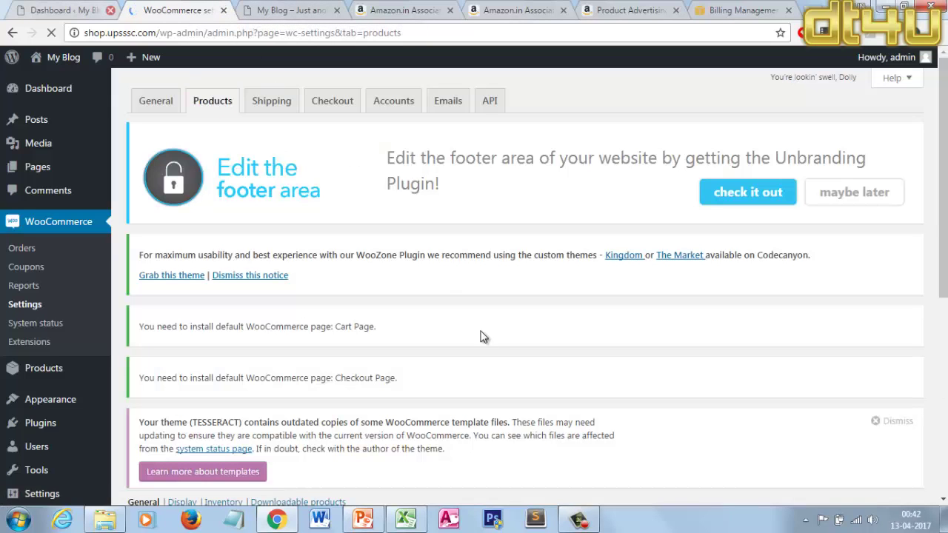
{"action": "scroll", "coordinate": [480, 346], "scroll_direction": "down", "scroll_amount": 2}
{"action": "scroll", "coordinate": [480, 347], "scroll_direction": "down", "scroll_amount": 2}
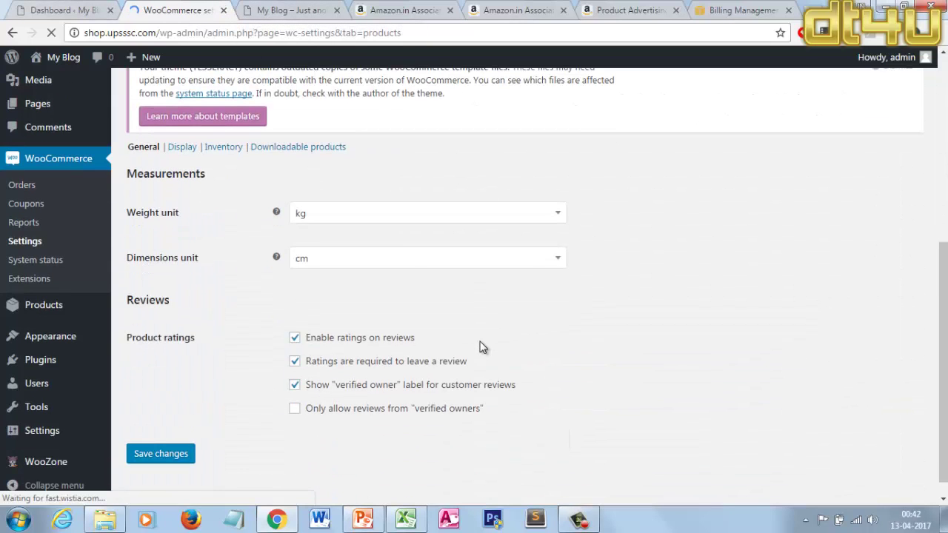
{"action": "scroll", "coordinate": [280, 426], "scroll_direction": "down", "scroll_amount": 1}
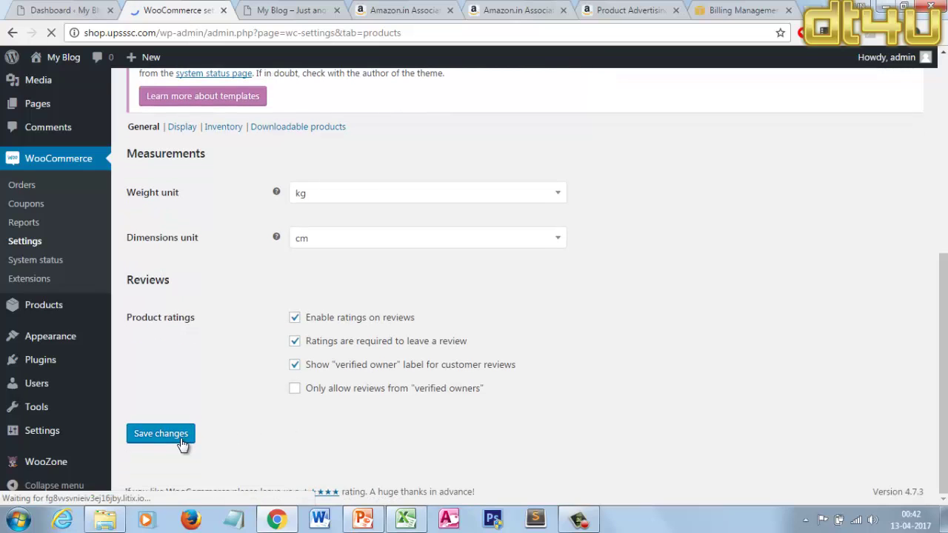
{"action": "left_click", "coordinate": [182, 442]}
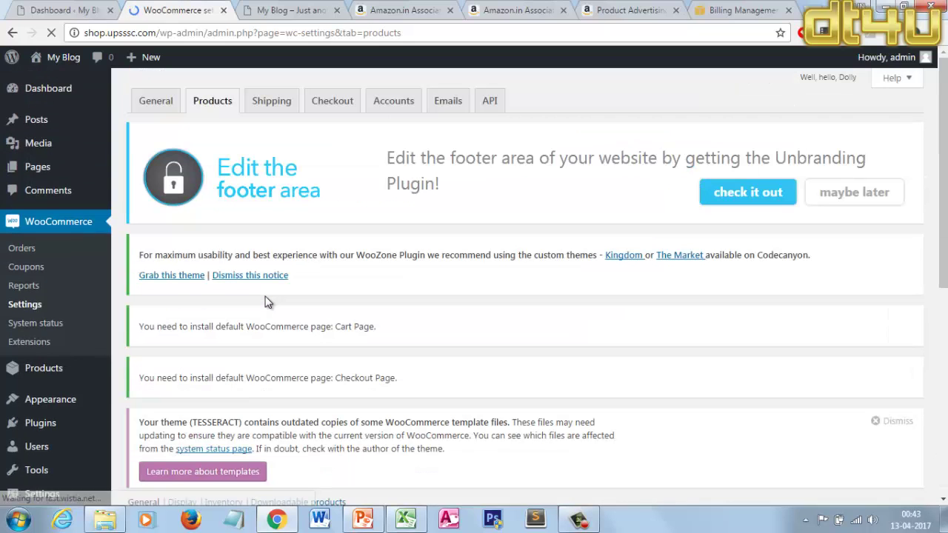
Step: Dismiss the WooZone notice recommending the Kingdom and The Market themes
{"action": "scroll", "coordinate": [268, 302], "scroll_direction": "down", "scroll_amount": 1}
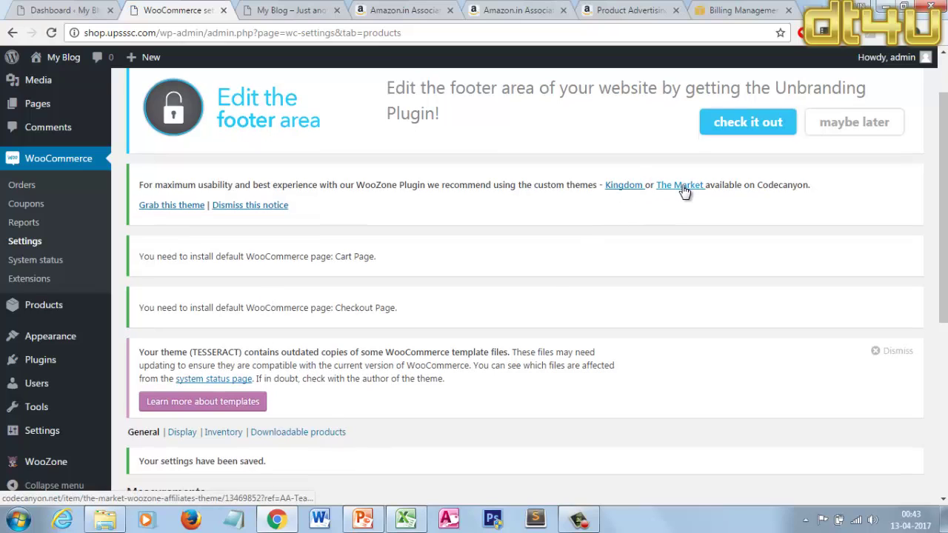
{"action": "left_click", "coordinate": [264, 206]}
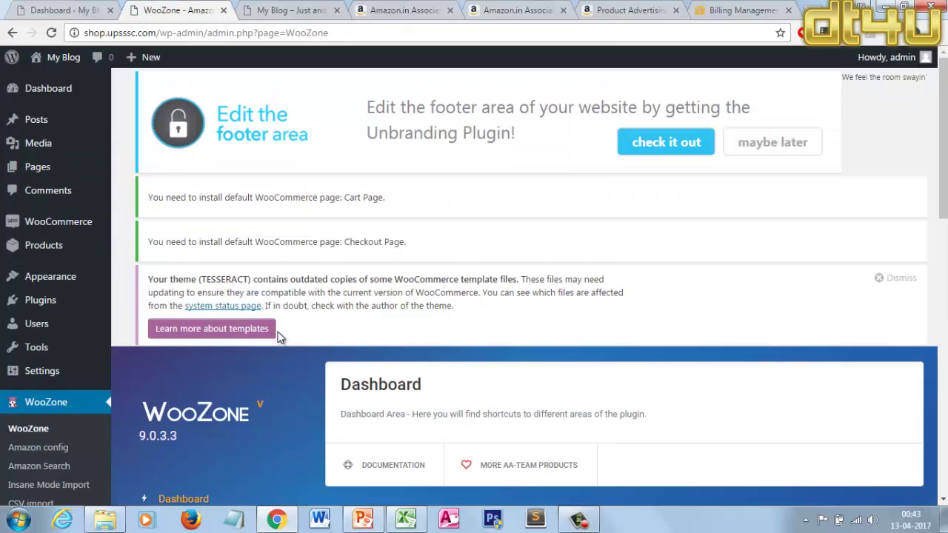
Step: Return to the WordPress dashboard and close the WooZone, Amazon Associates, Product Advertising and Billing Management browser tabs
{"action": "left_click", "coordinate": [70, 9]}
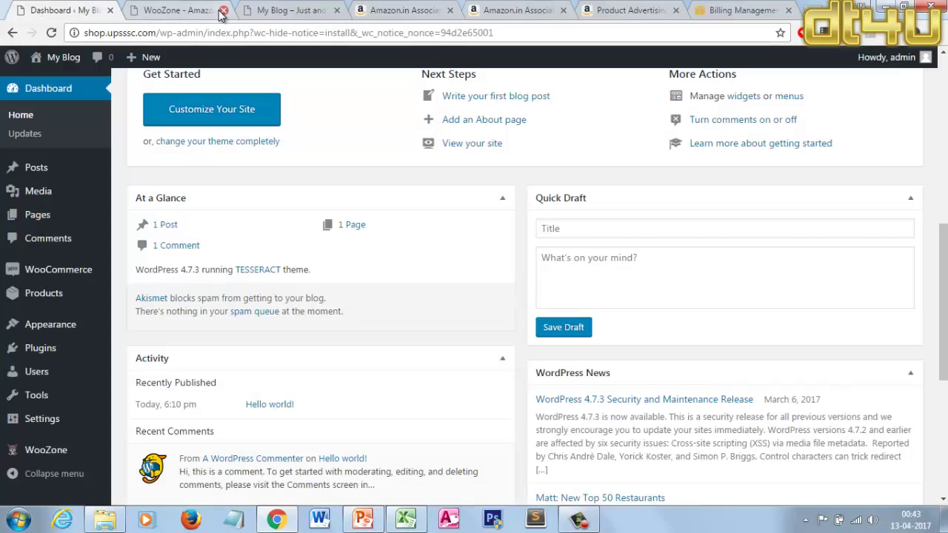
{"action": "left_click", "coordinate": [223, 10]}
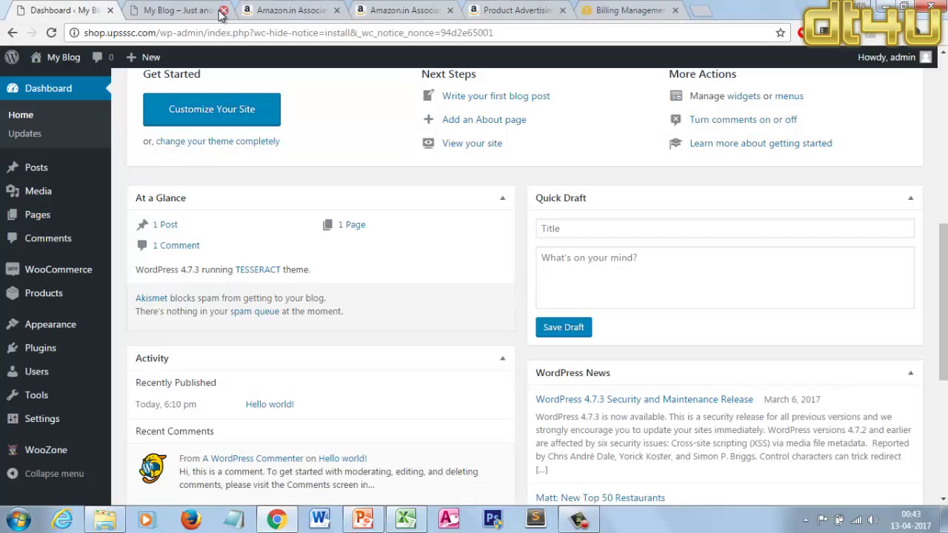
{"action": "left_click", "coordinate": [337, 10]}
{"action": "left_click", "coordinate": [336, 10]}
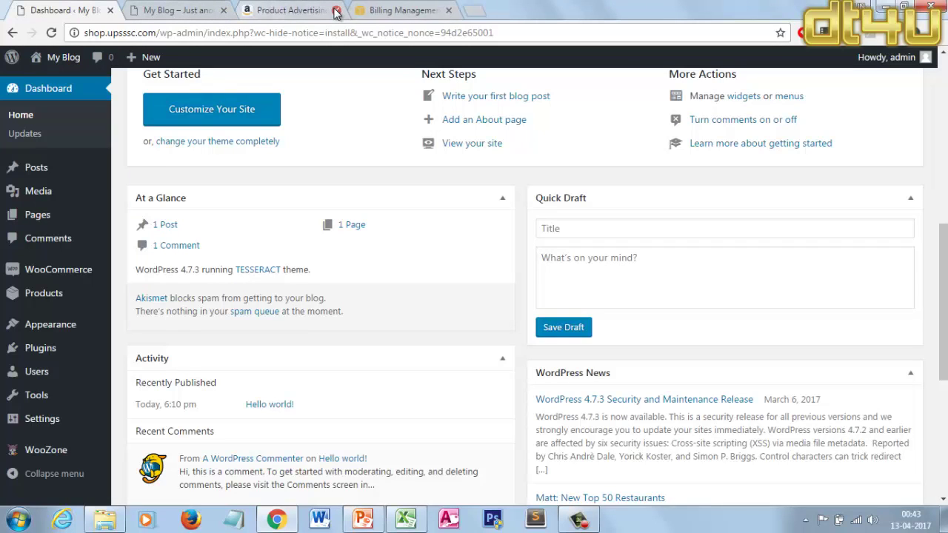
{"action": "left_click", "coordinate": [336, 10]}
{"action": "left_click", "coordinate": [337, 11]}
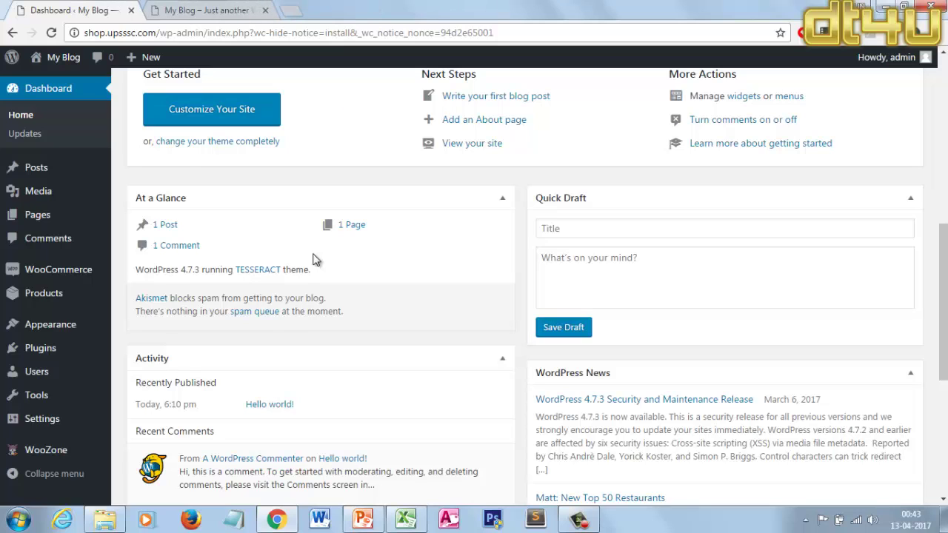
Step: Open the My Blog site's front end in a new browser tab
{"action": "mouse_move", "coordinate": [67, 57]}
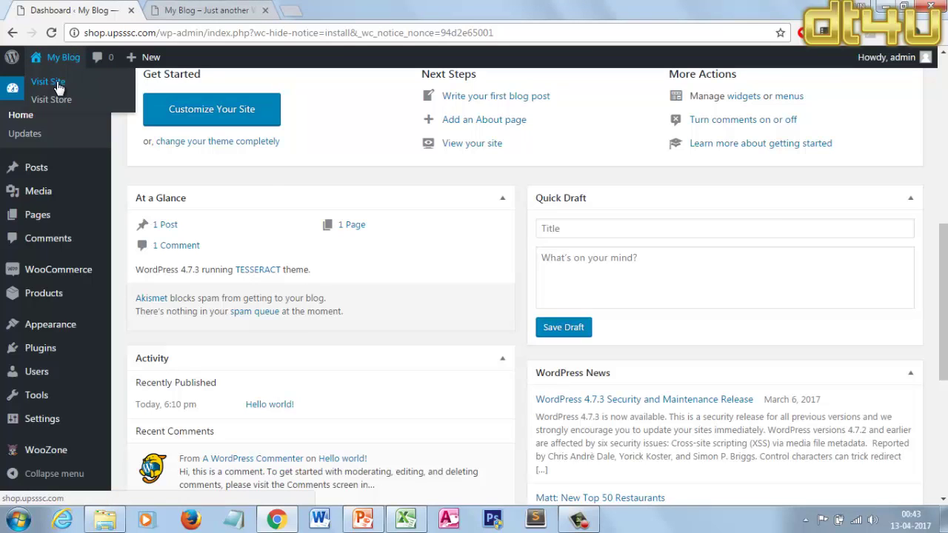
{"action": "right_click", "coordinate": [58, 88]}
{"action": "left_click", "coordinate": [119, 92]}
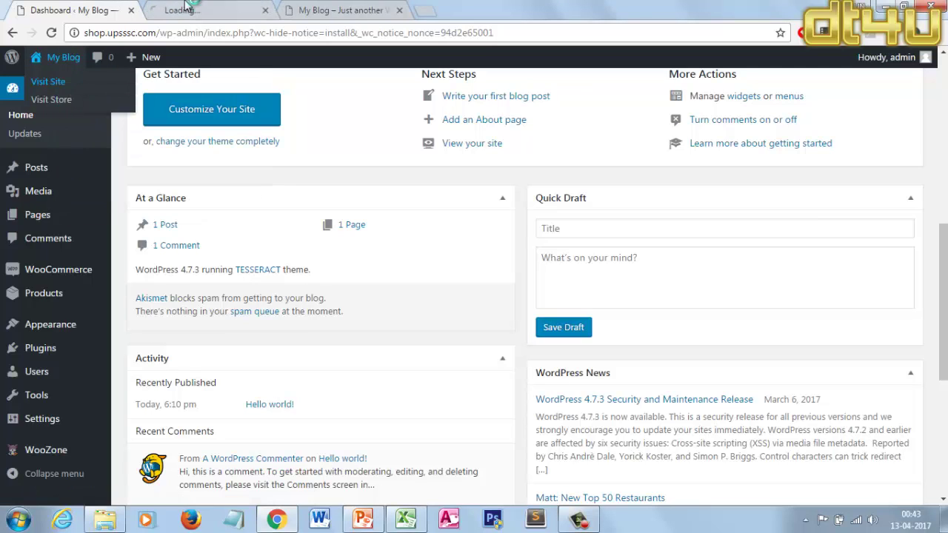
Step: Check the My Blog front page, then open the dashboard's list of installed plugins and look through it
{"action": "left_click", "coordinate": [245, 10]}
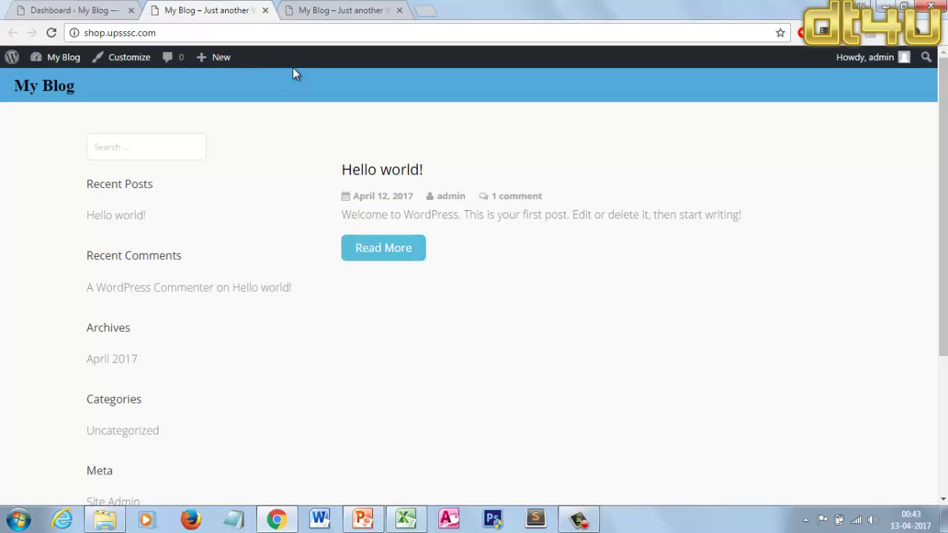
{"action": "left_click", "coordinate": [115, 7]}
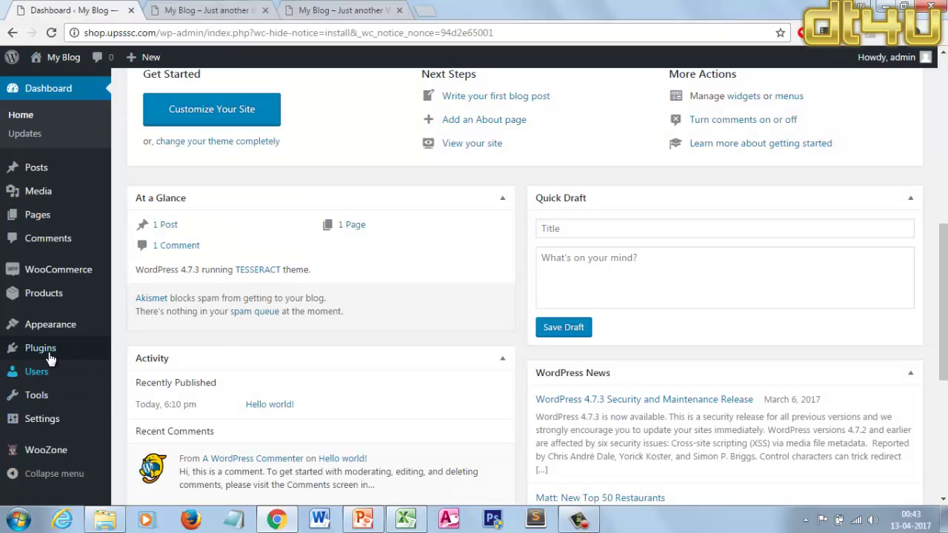
{"action": "mouse_move", "coordinate": [48, 354]}
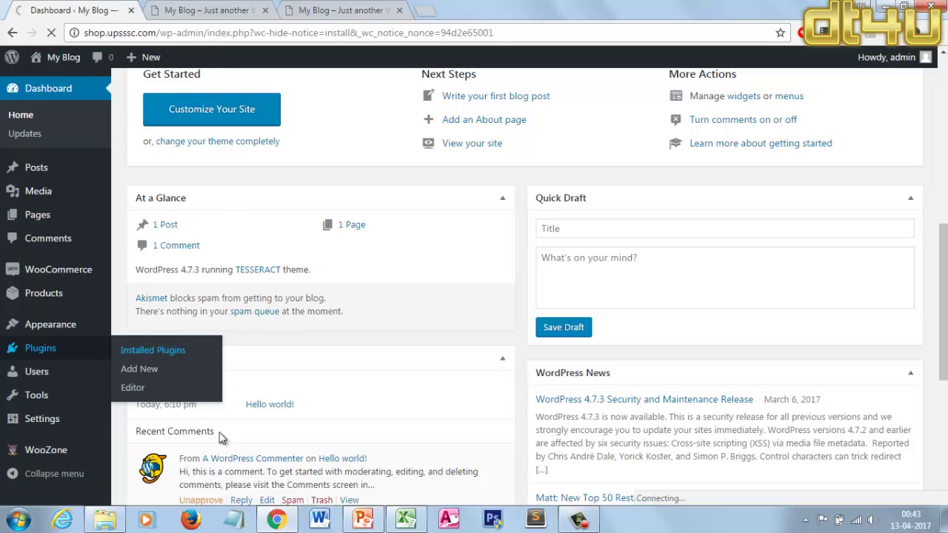
{"action": "left_click", "coordinate": [195, 9]}
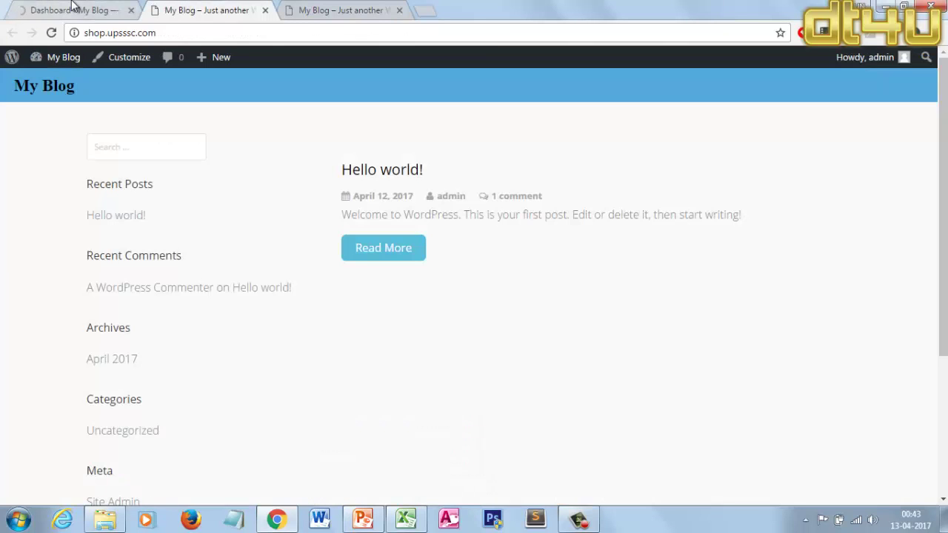
{"action": "left_click", "coordinate": [77, 8]}
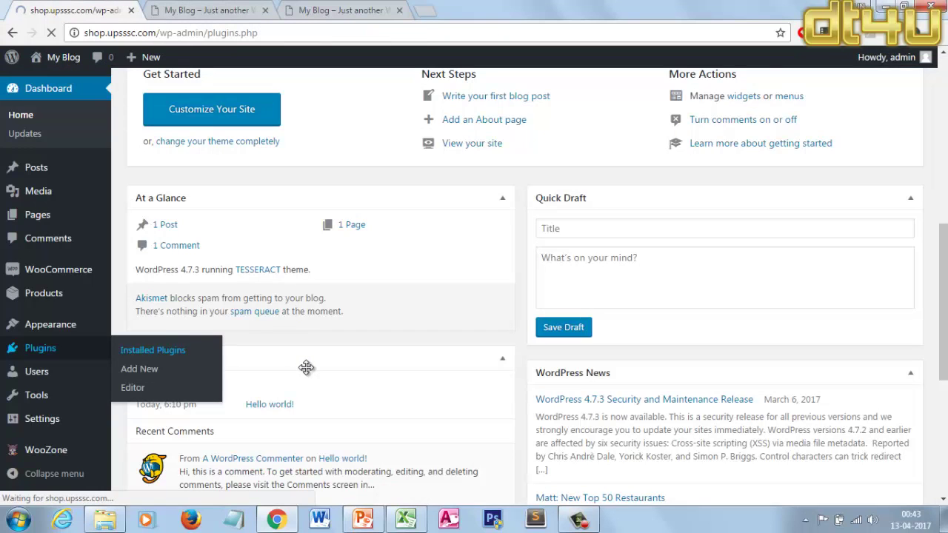
{"action": "scroll", "coordinate": [306, 368], "scroll_direction": "down", "scroll_amount": 2}
{"action": "scroll", "coordinate": [306, 367], "scroll_direction": "down", "scroll_amount": 4}
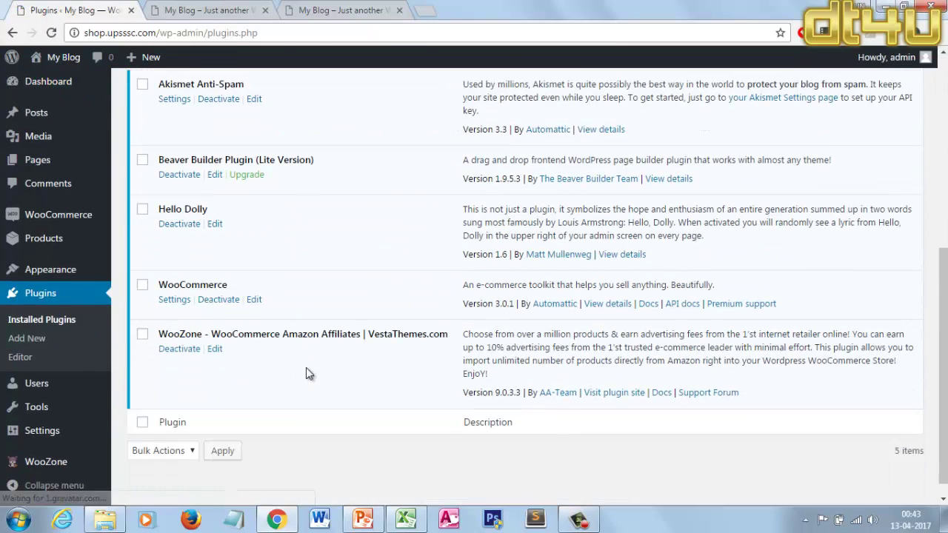
{"action": "scroll", "coordinate": [194, 228], "scroll_direction": "up", "scroll_amount": 2}
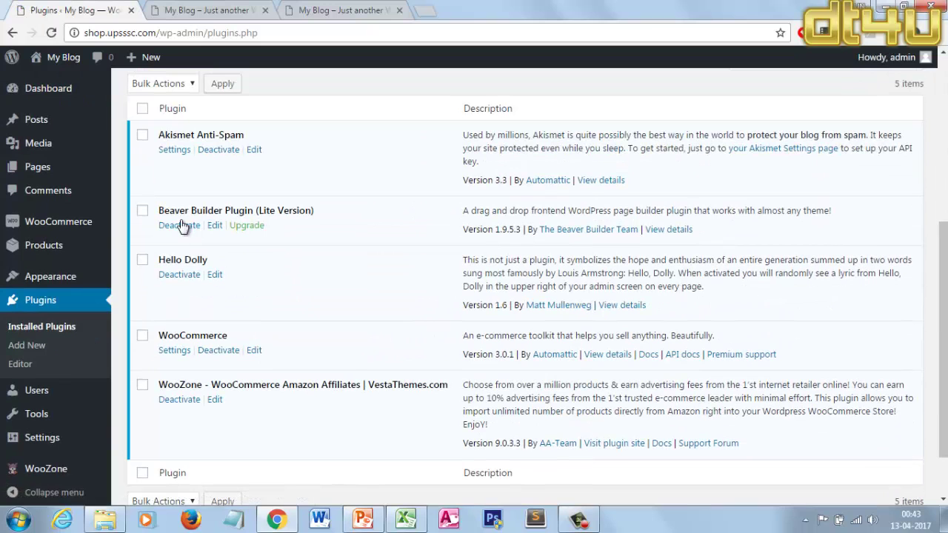
Step: In the Page Builder settings, enable the builder for Posts and Products alongside Pages, and save the post types
{"action": "mouse_move", "coordinate": [58, 274]}
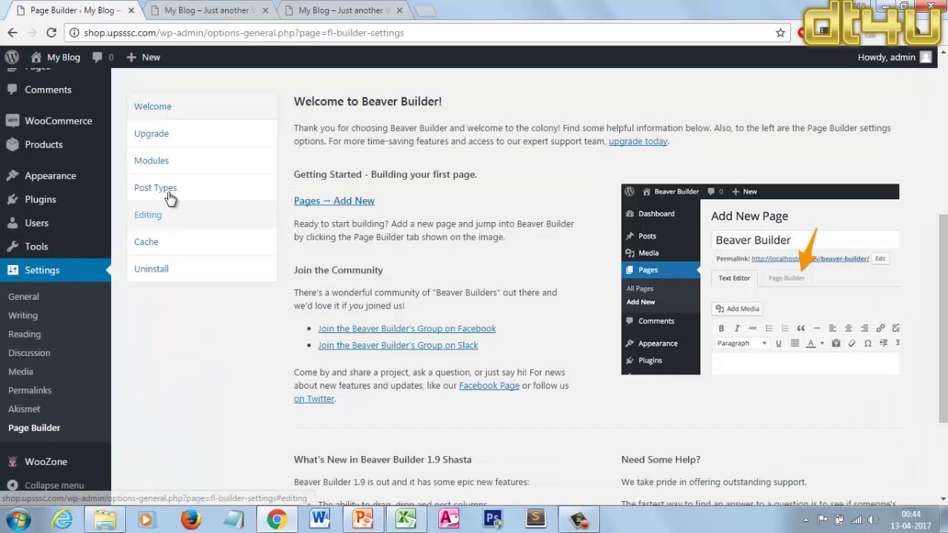
{"action": "left_click", "coordinate": [159, 196]}
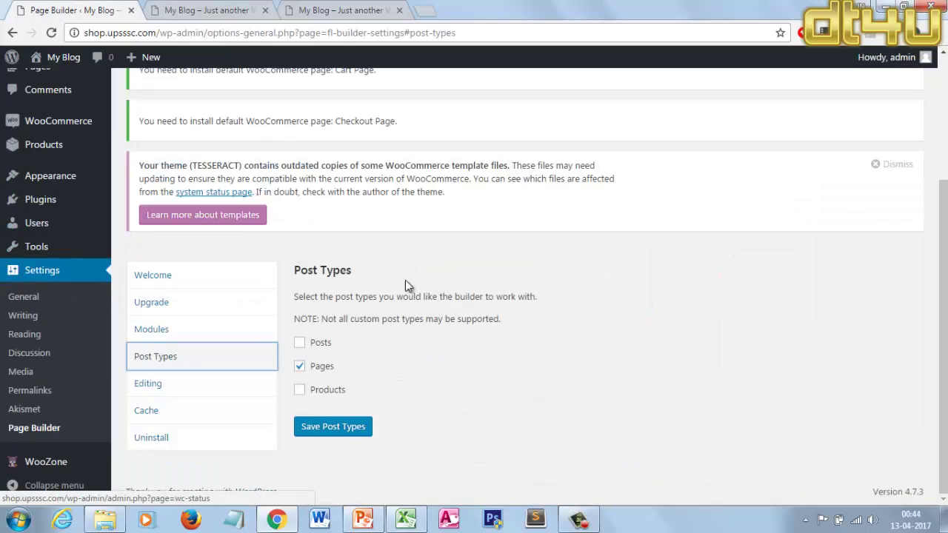
{"action": "left_click", "coordinate": [299, 343]}
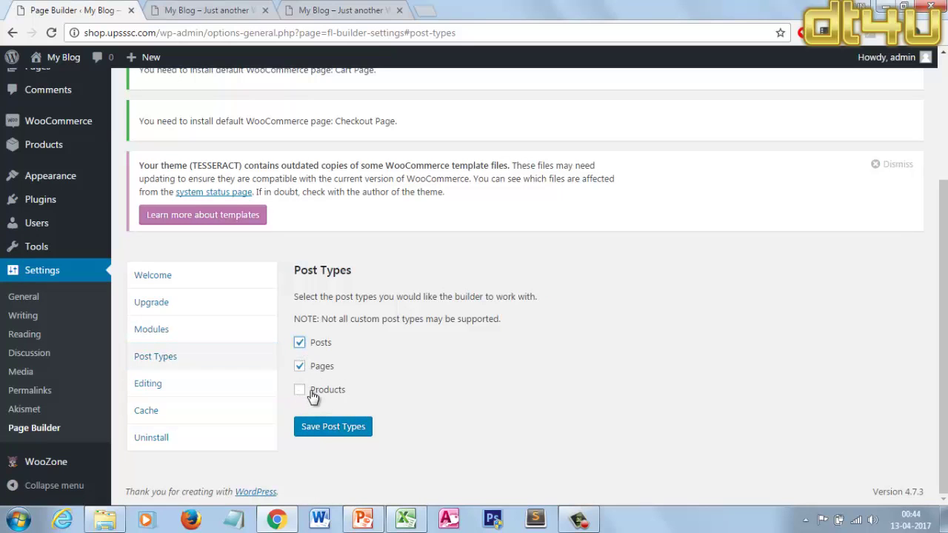
{"action": "left_click", "coordinate": [299, 390]}
{"action": "left_click", "coordinate": [327, 434]}
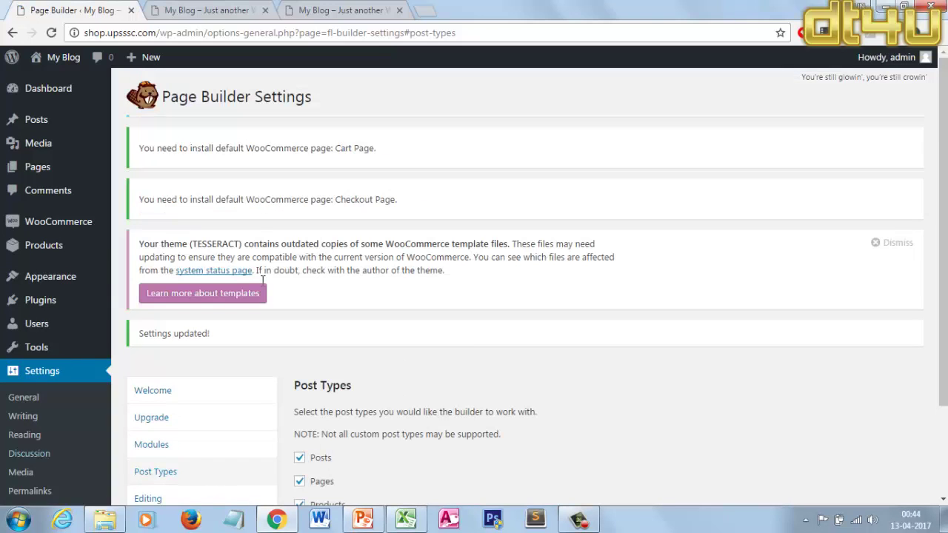
Step: Dismiss the notice about the TESSERACT theme's outdated WooCommerce template files and switch to the My Blog front page
{"action": "left_click", "coordinate": [908, 245]}
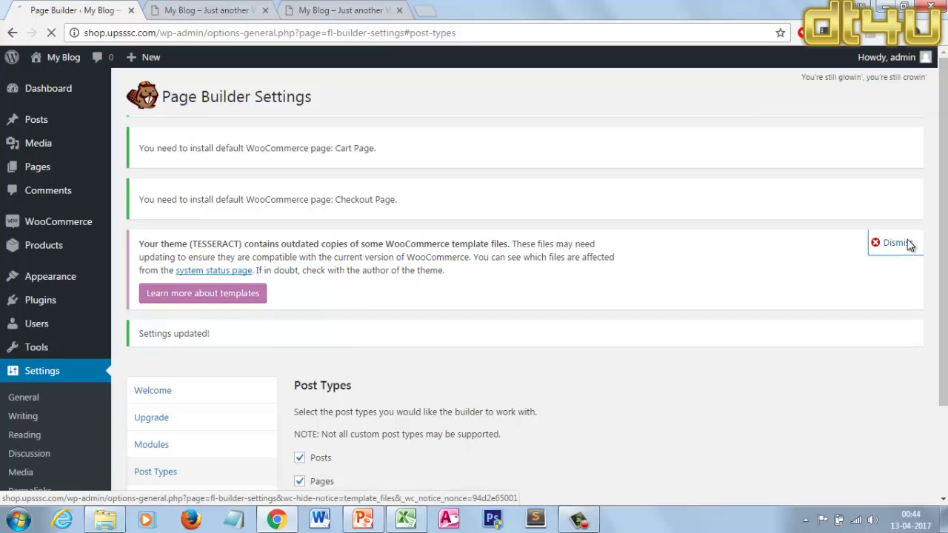
{"action": "left_click", "coordinate": [169, 10]}
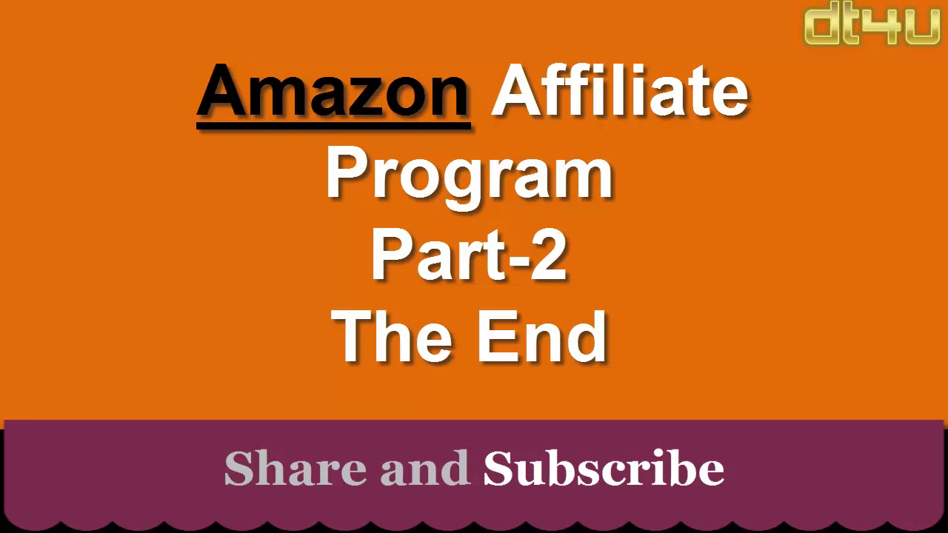